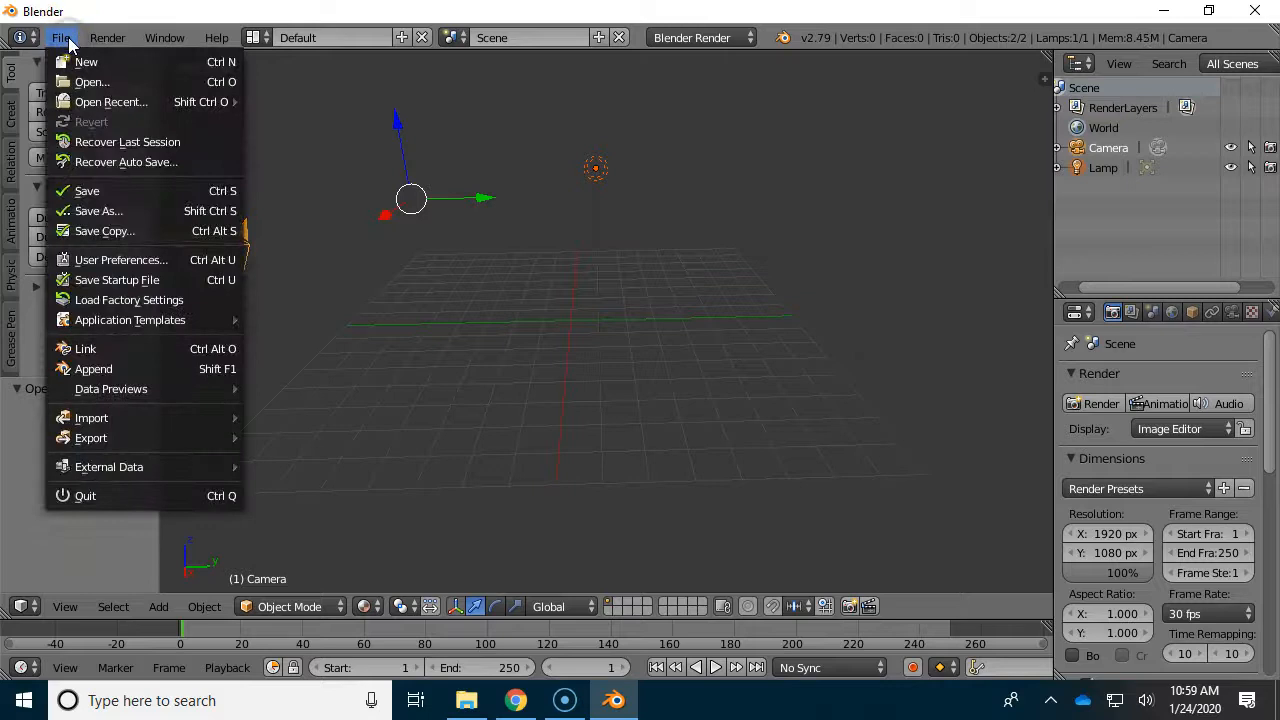
# - Import the painted simple house COLLADA (.dae) file from the 200106 Sketchup 3D Project Folder in Documents
pyautogui.moveTo(236, 417)
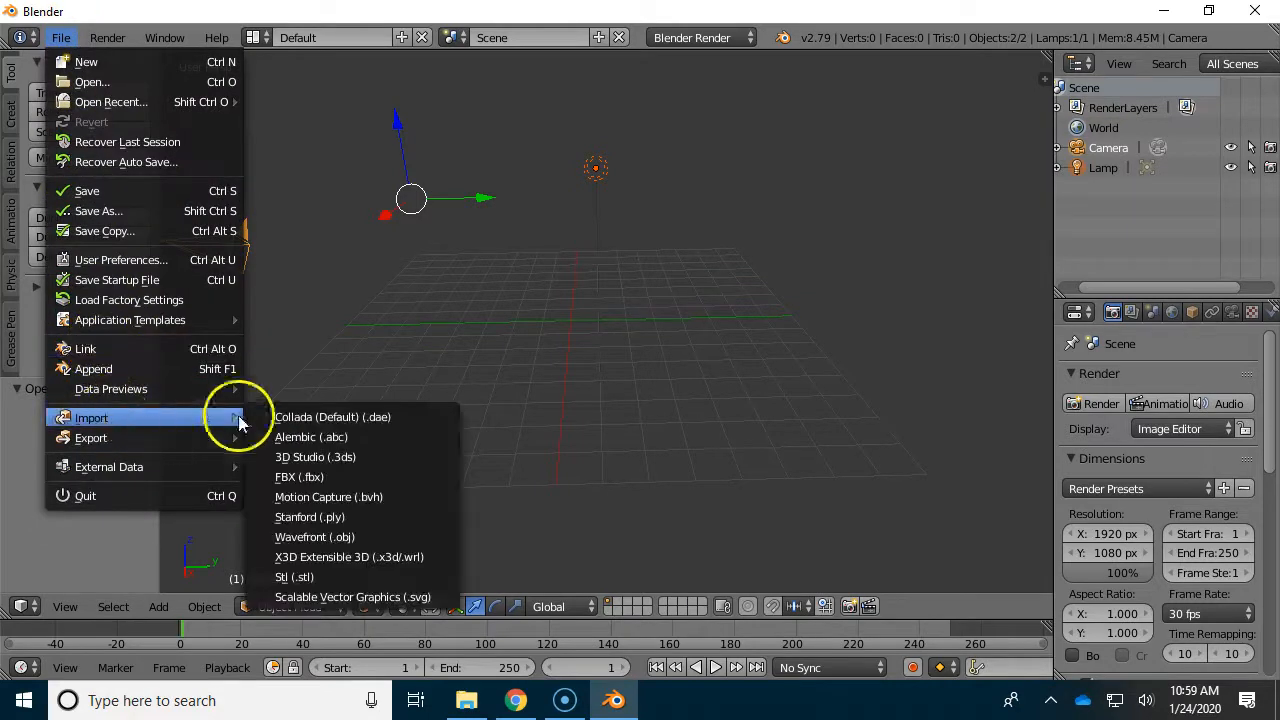
pyautogui.click(313, 422)
pyautogui.moveTo(222, 158); pyautogui.dragTo(217, 206)
pyautogui.click(62, 202)
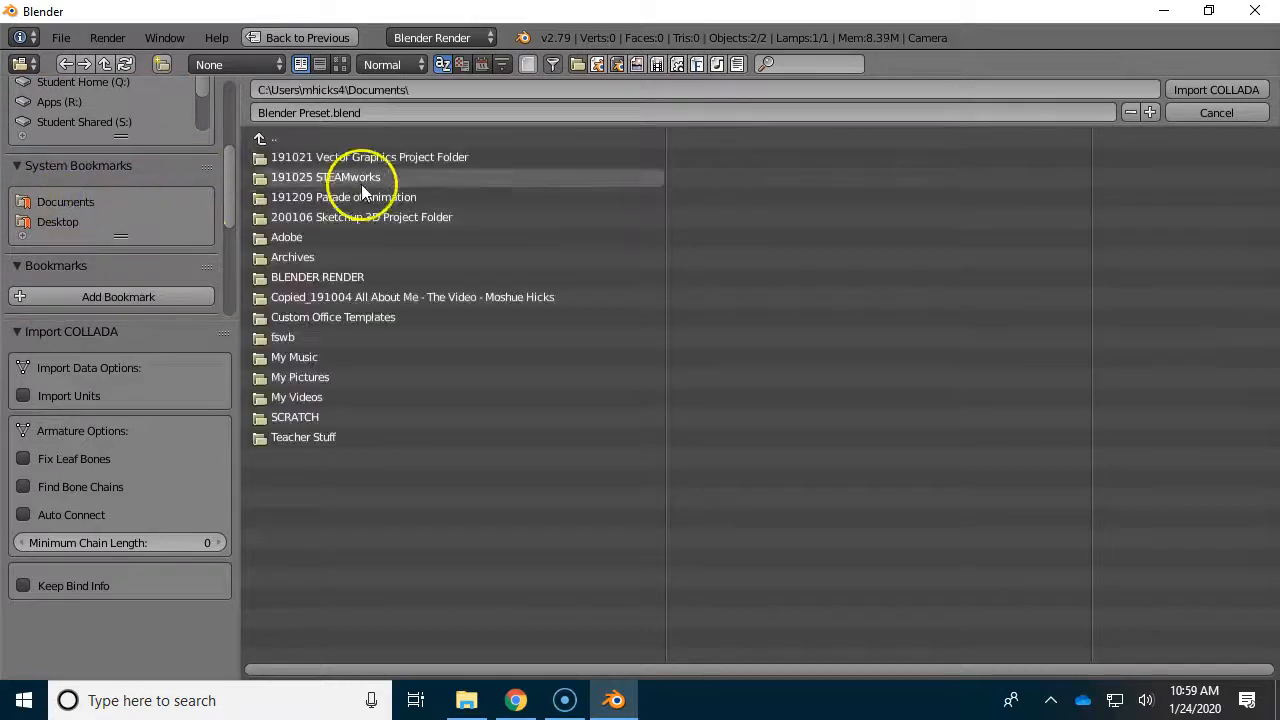
pyautogui.click(358, 217)
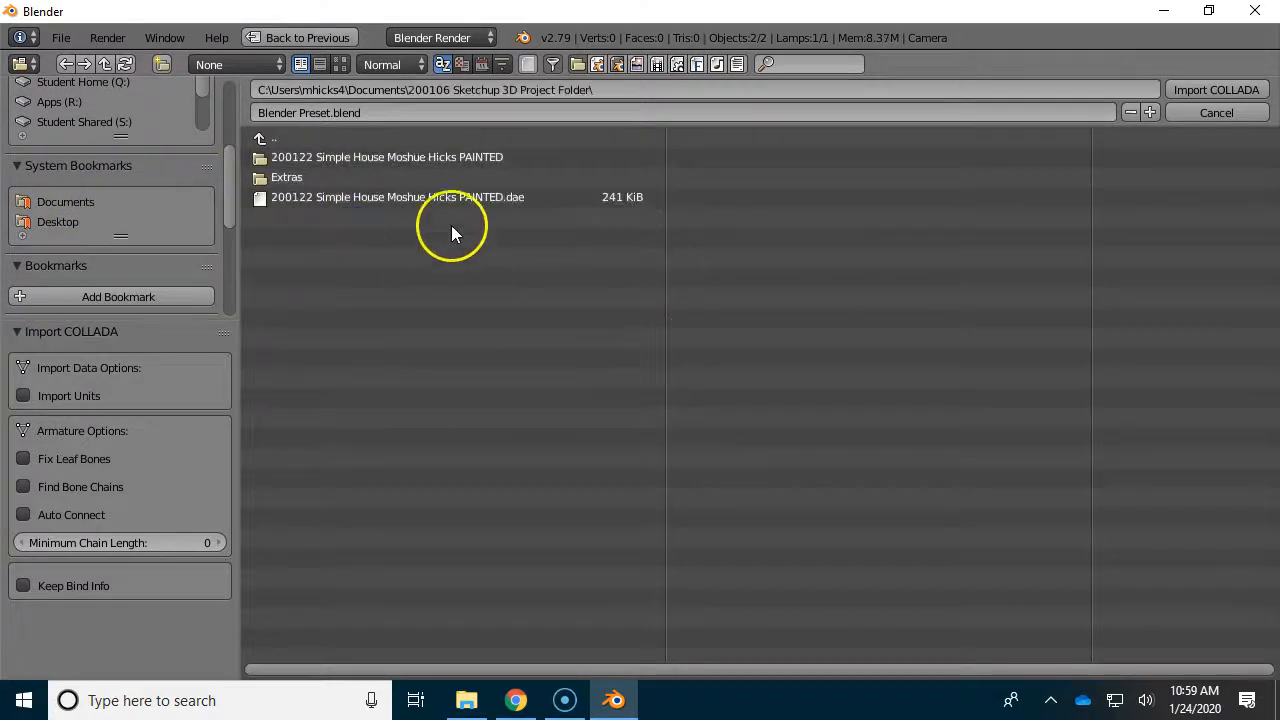
pyautogui.click(438, 200)
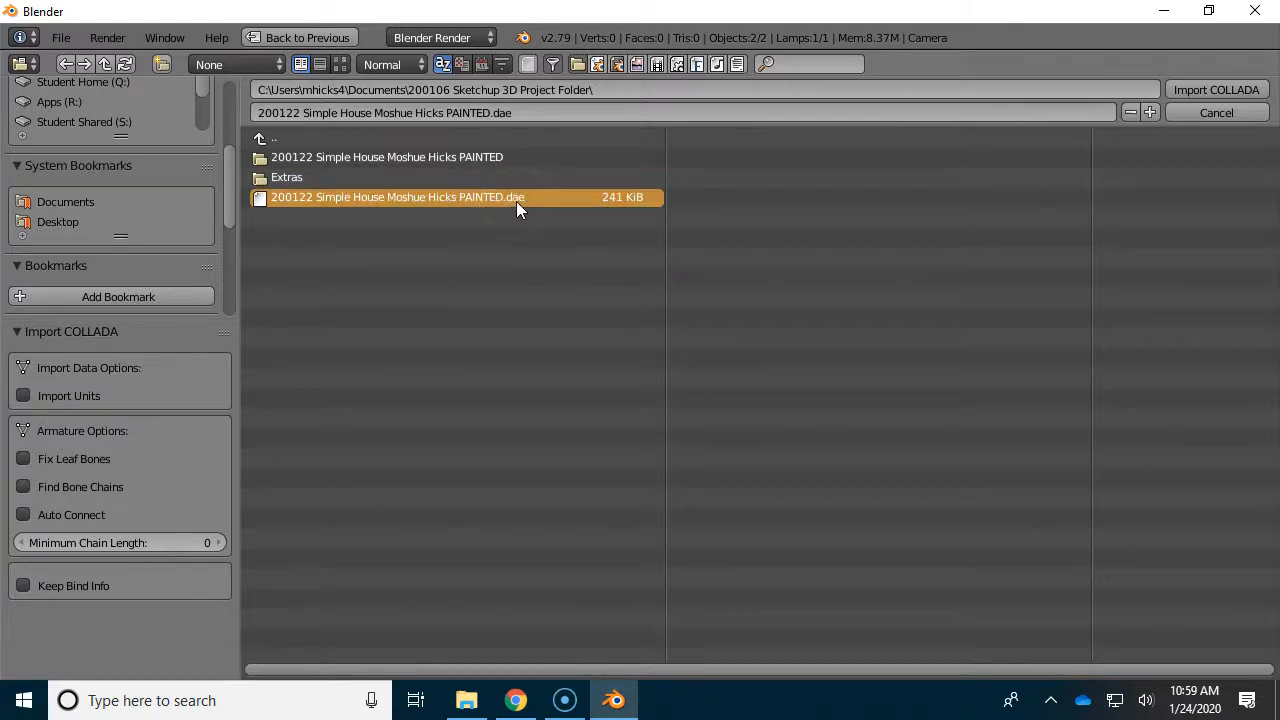
pyautogui.click(308, 212)
pyautogui.click(408, 205)
pyautogui.click(1184, 89)
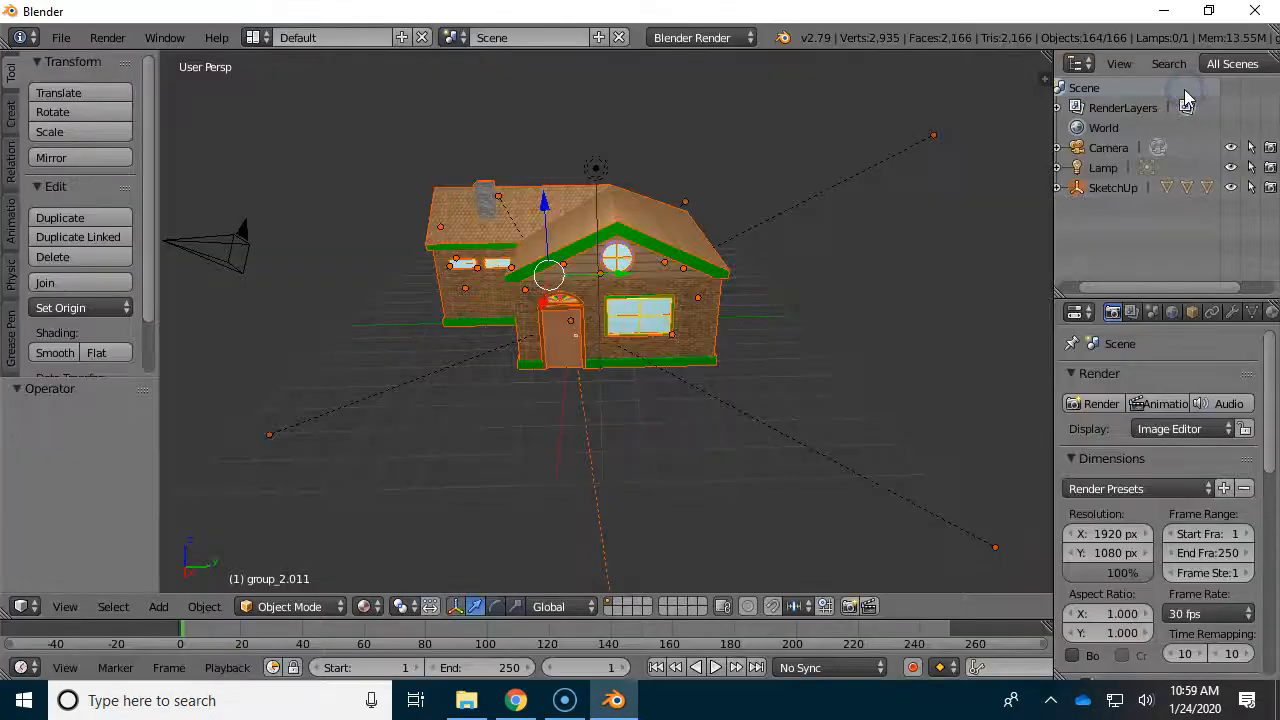
# - Preview the imported house in Rendered viewport shading and return the viewport to Texture shading
pyautogui.moveTo(609, 343); pyautogui.dragTo(560, 340, button='middle')
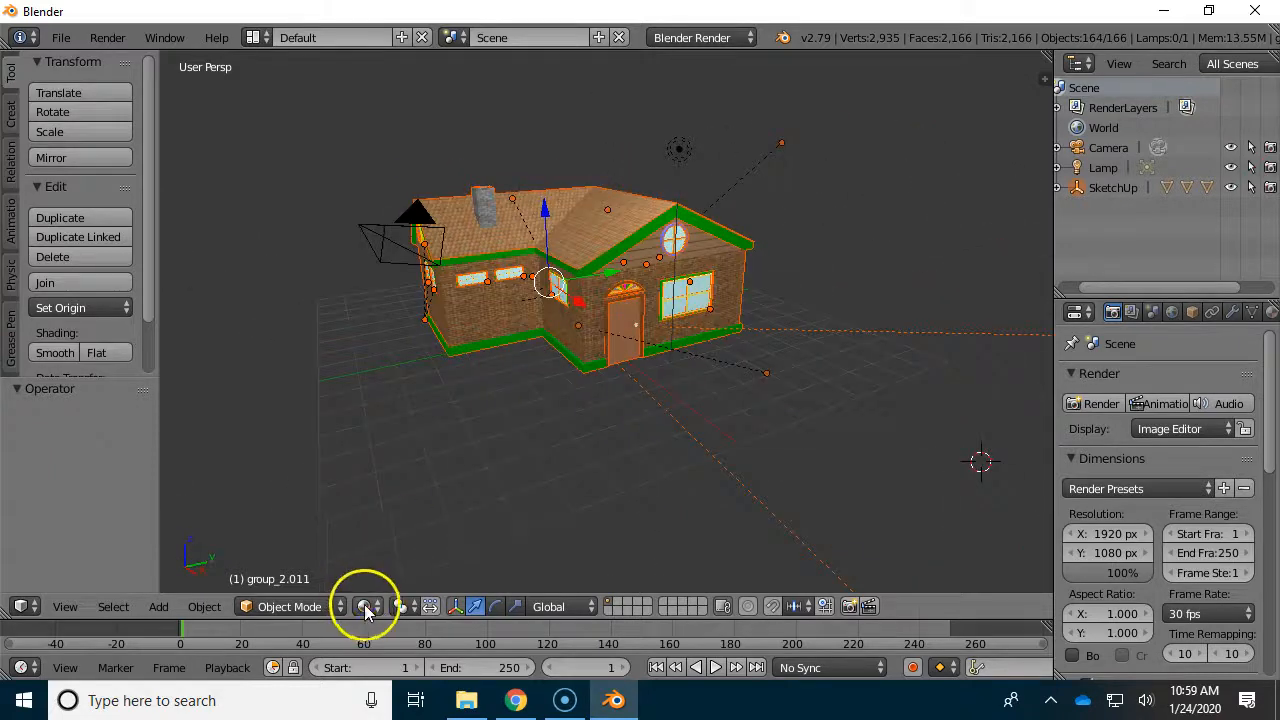
pyautogui.click(363, 605)
pyautogui.click(393, 474)
pyautogui.moveTo(491, 280)
pyautogui.mouseDown(button='middle')
pyautogui.moveTo(770, 295)
pyautogui.moveTo(560, 331)
pyautogui.moveTo(537, 306)
pyautogui.moveTo(729, 300)
pyautogui.moveTo(500, 290)
pyautogui.moveTo(746, 291)
pyautogui.mouseUp(button='middle')
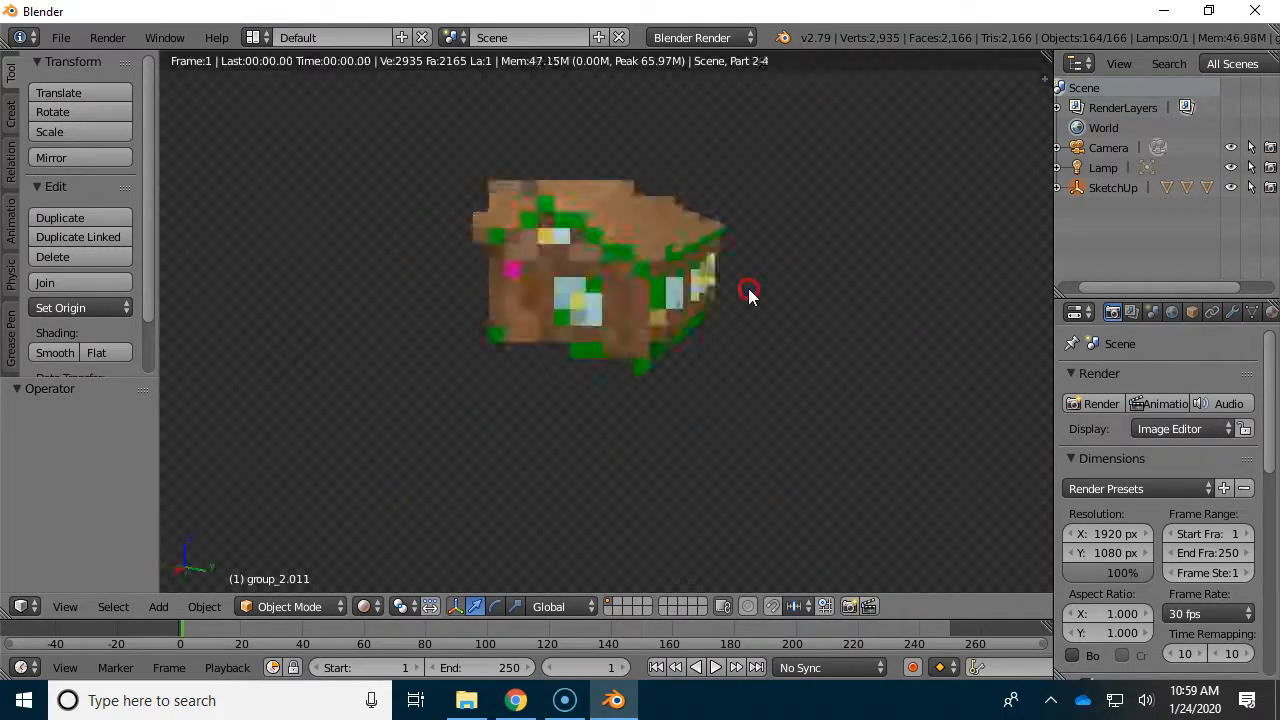
pyautogui.click(379, 607)
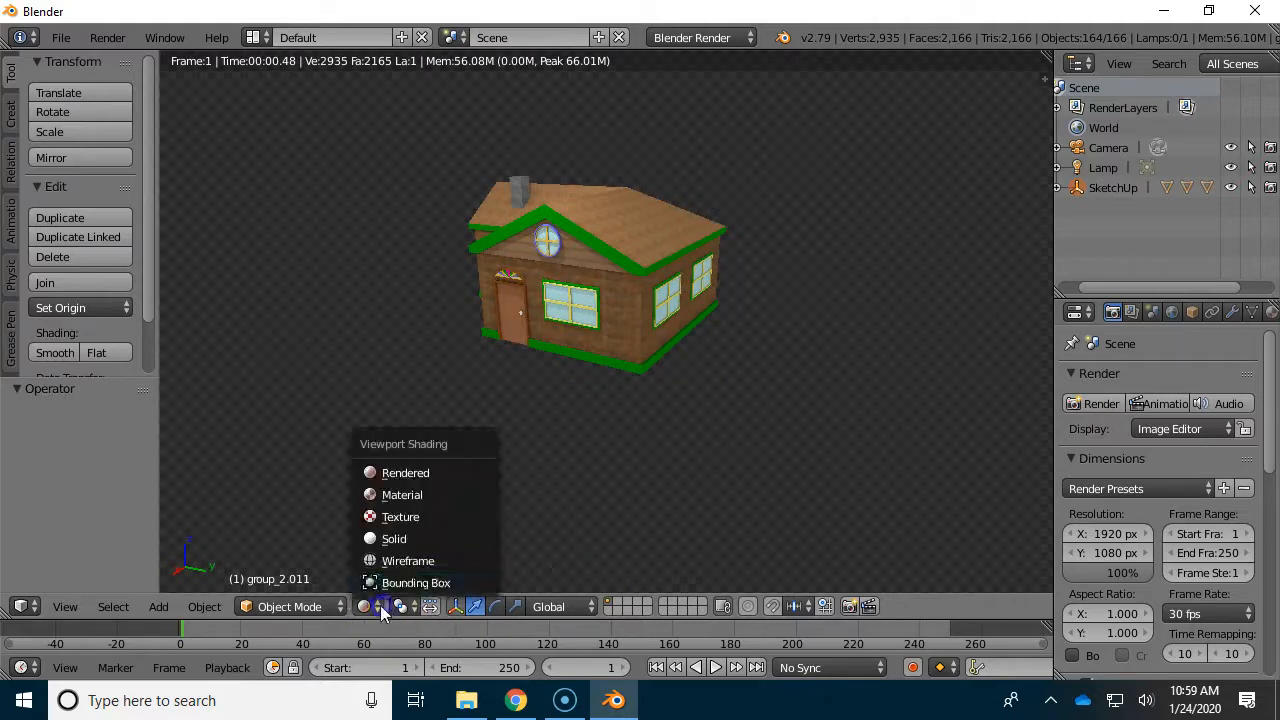
pyautogui.click(400, 517)
pyautogui.click(524, 386)
pyautogui.moveTo(528, 392); pyautogui.dragTo(638, 393, button='middle')
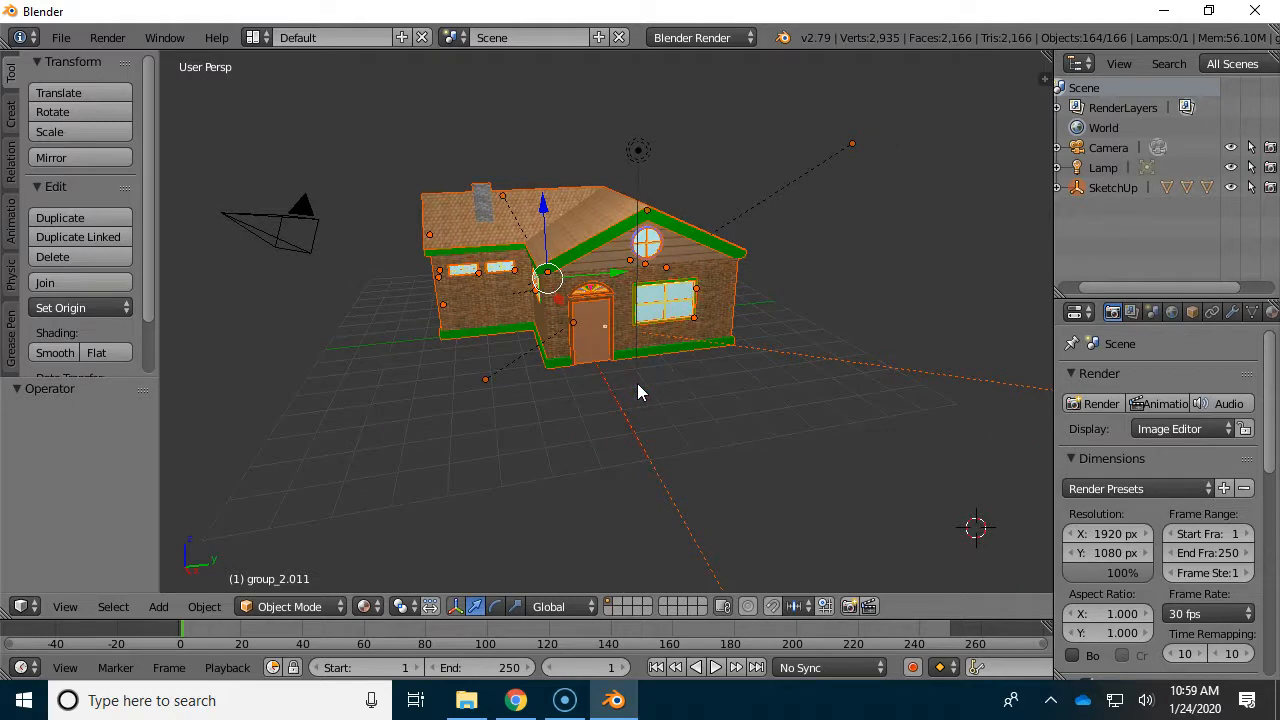
# - Render a still image of the house from the camera view
pyautogui.press('KP_0')
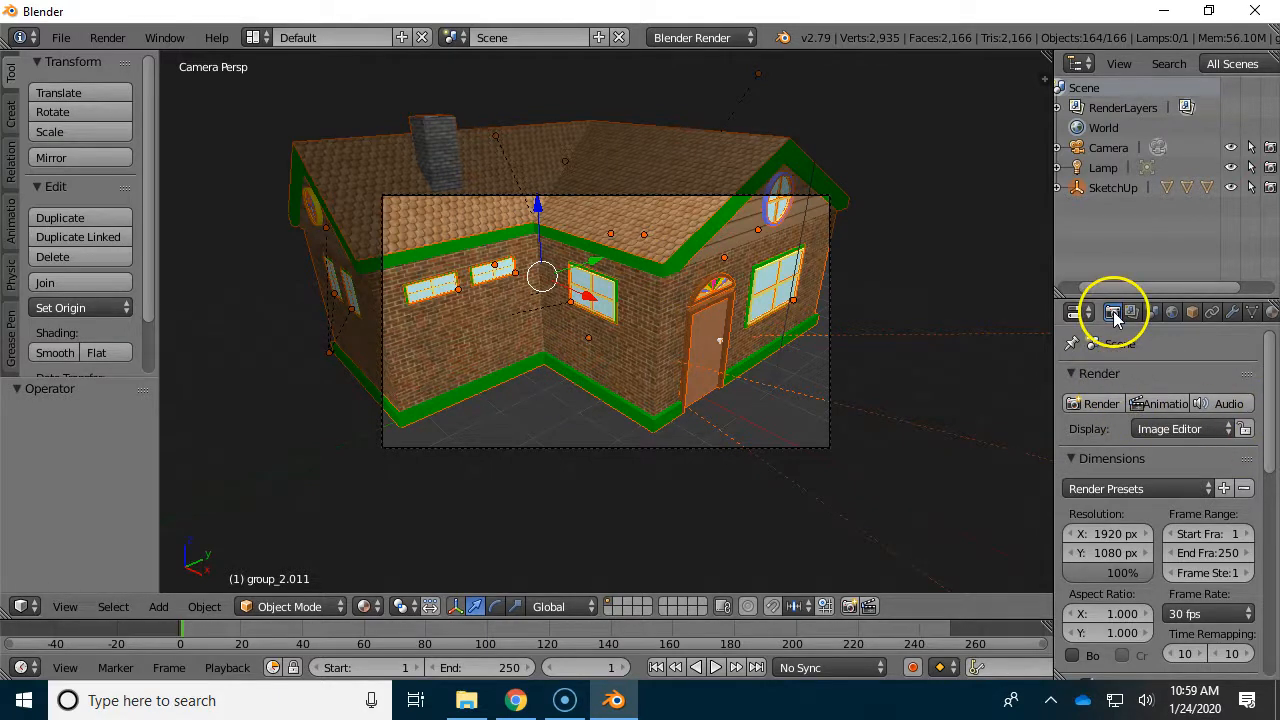
pyautogui.click(1099, 403)
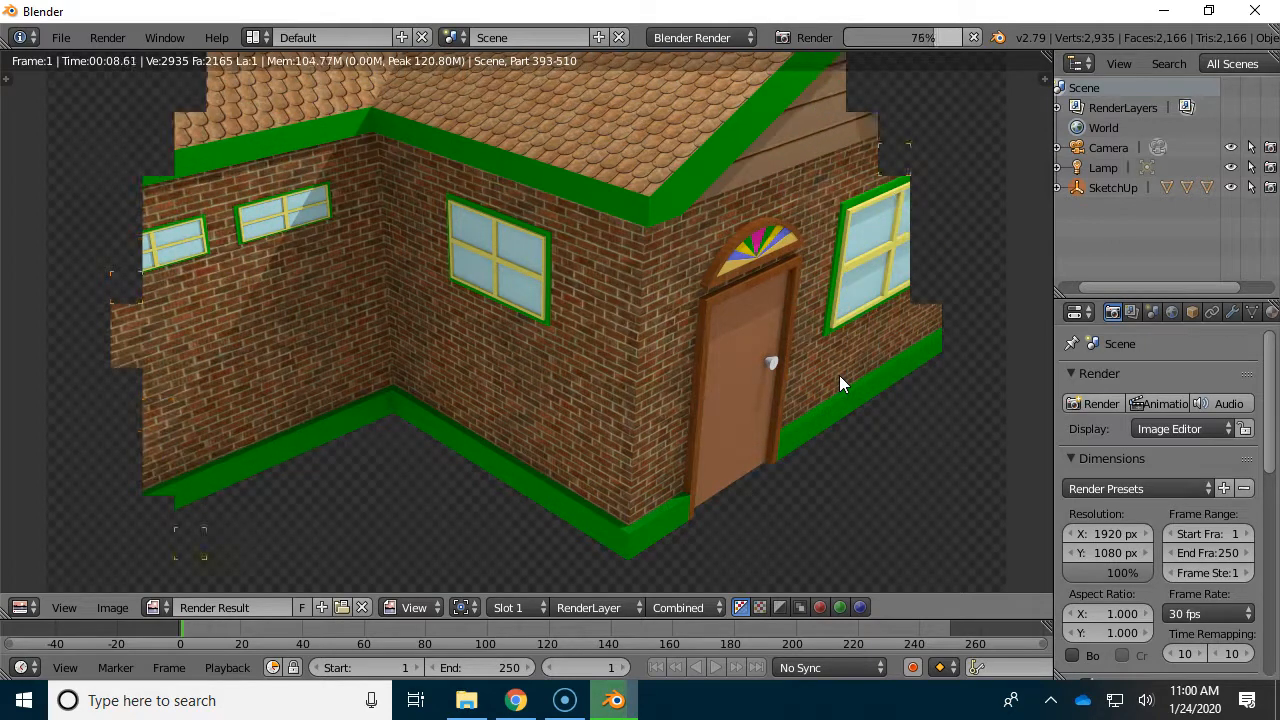
pyautogui.scroll(-2, 839, 375)
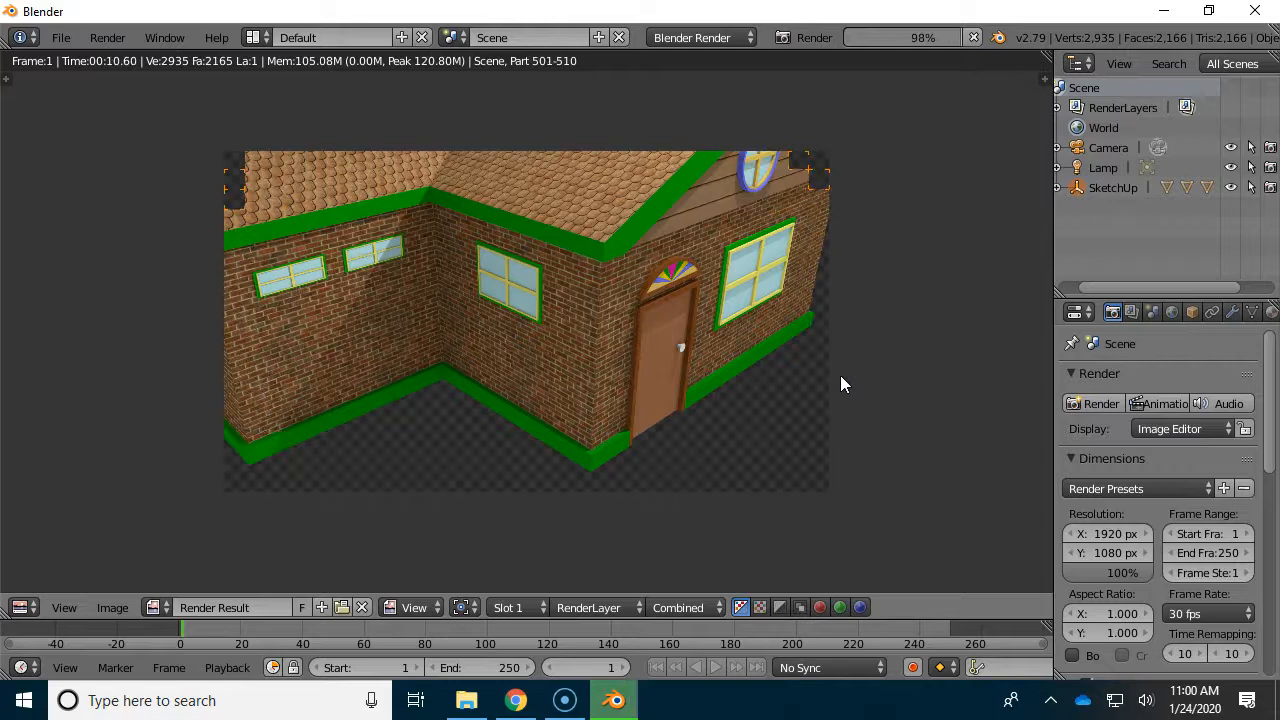
# - Look at the save dialog for the rendered image without saving, and return to a user perspective view of the house
pyautogui.press('F3')
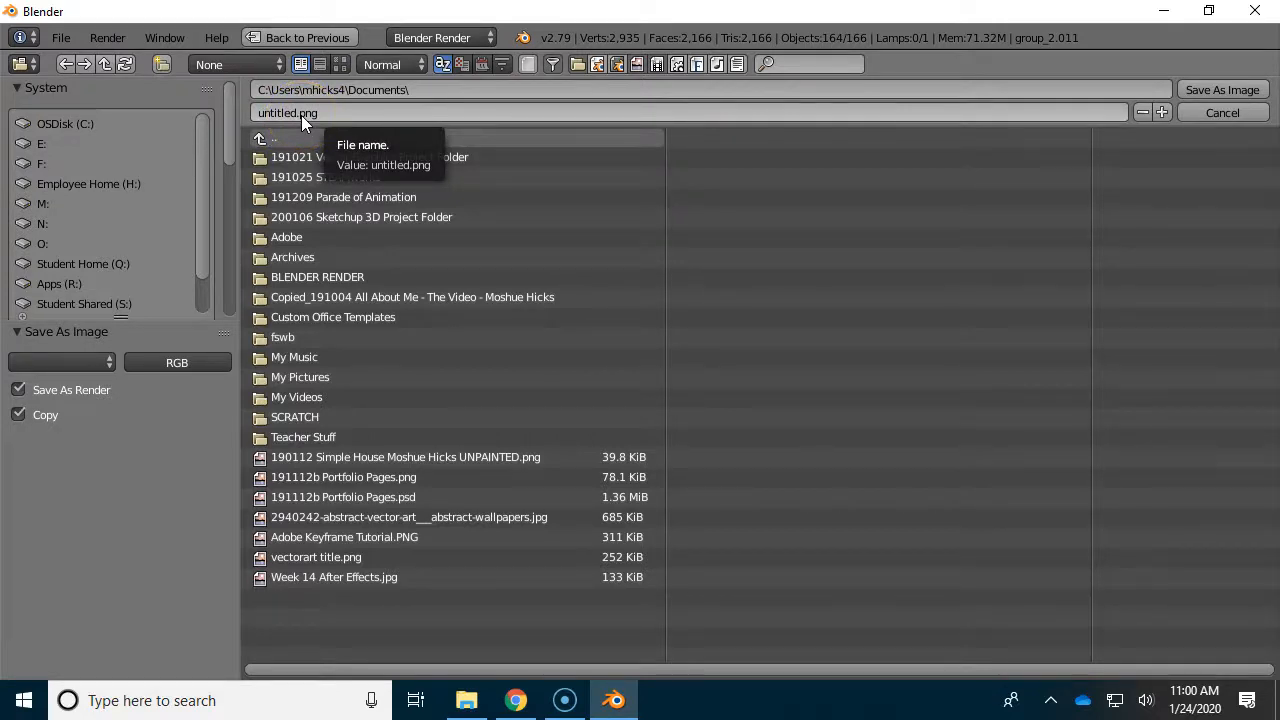
pyautogui.click(1224, 114)
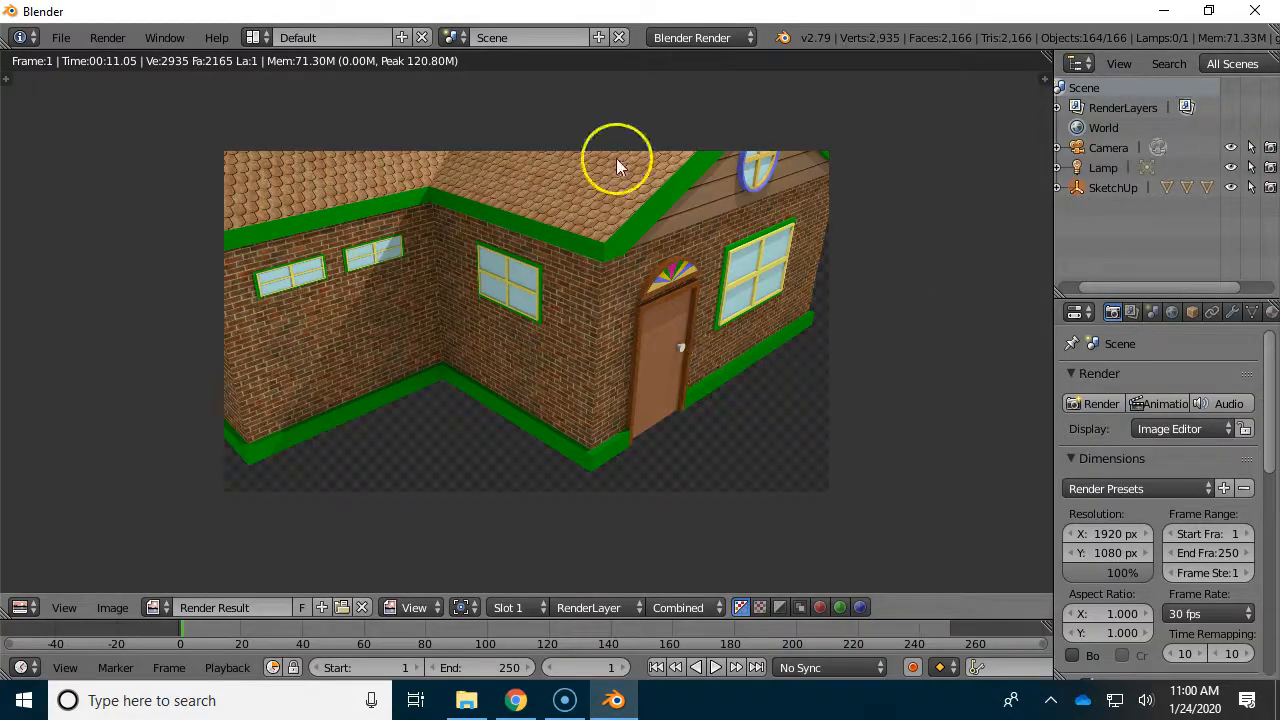
pyautogui.press('Escape')
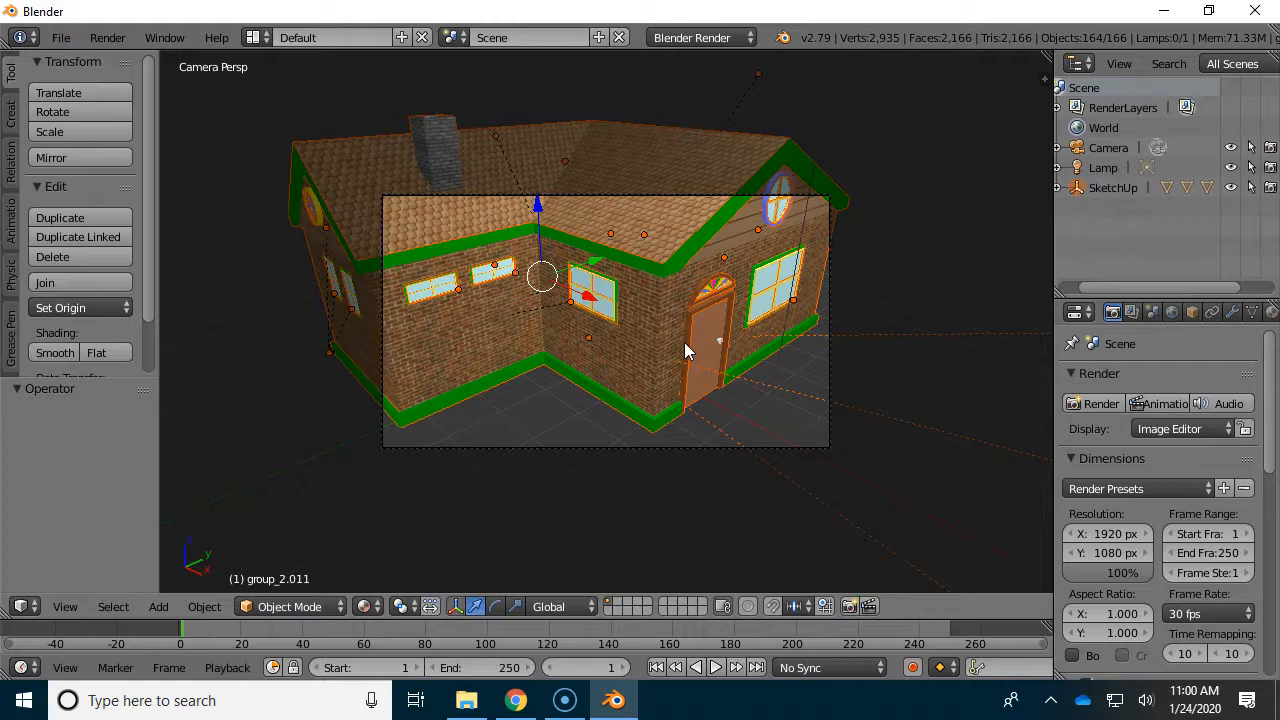
pyautogui.press('KP_0')
pyautogui.moveTo(531, 365); pyautogui.dragTo(574, 390, button='middle')
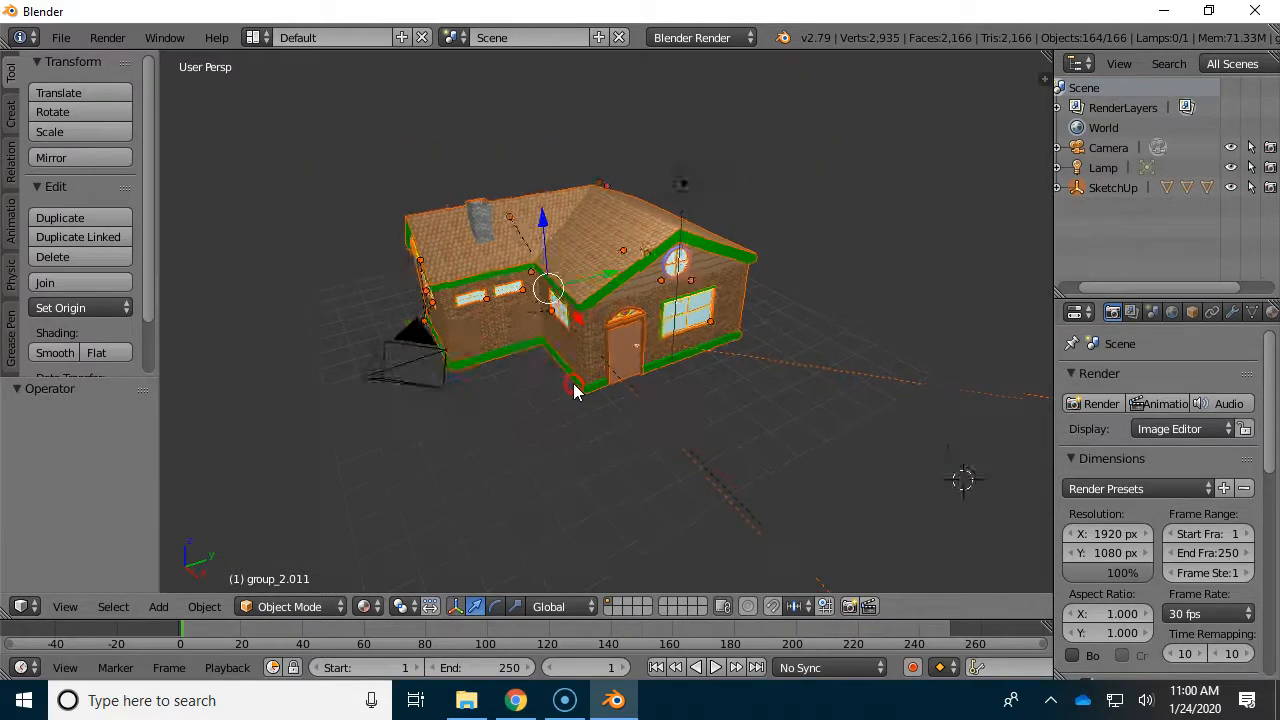
# - Select the SketchUp object and try out its Z rotation in the object properties, resetting the angle to 0°
pyautogui.click(1113, 189)
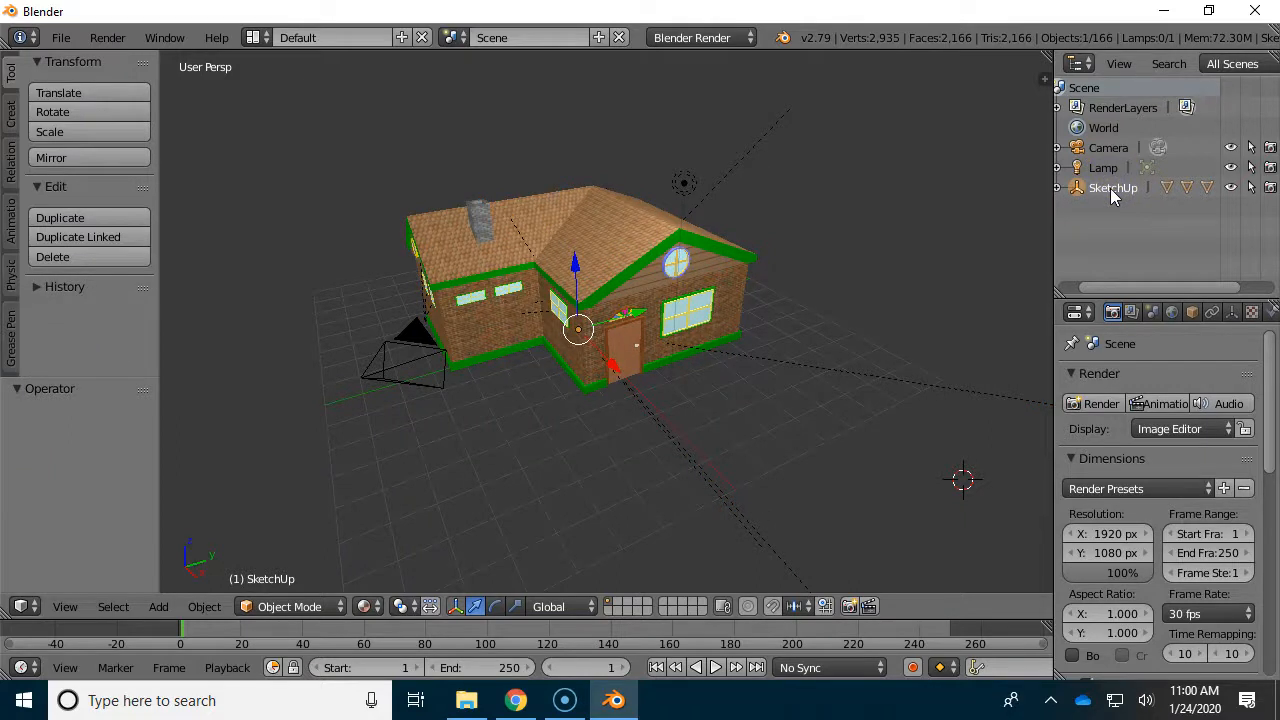
pyautogui.click(1193, 313)
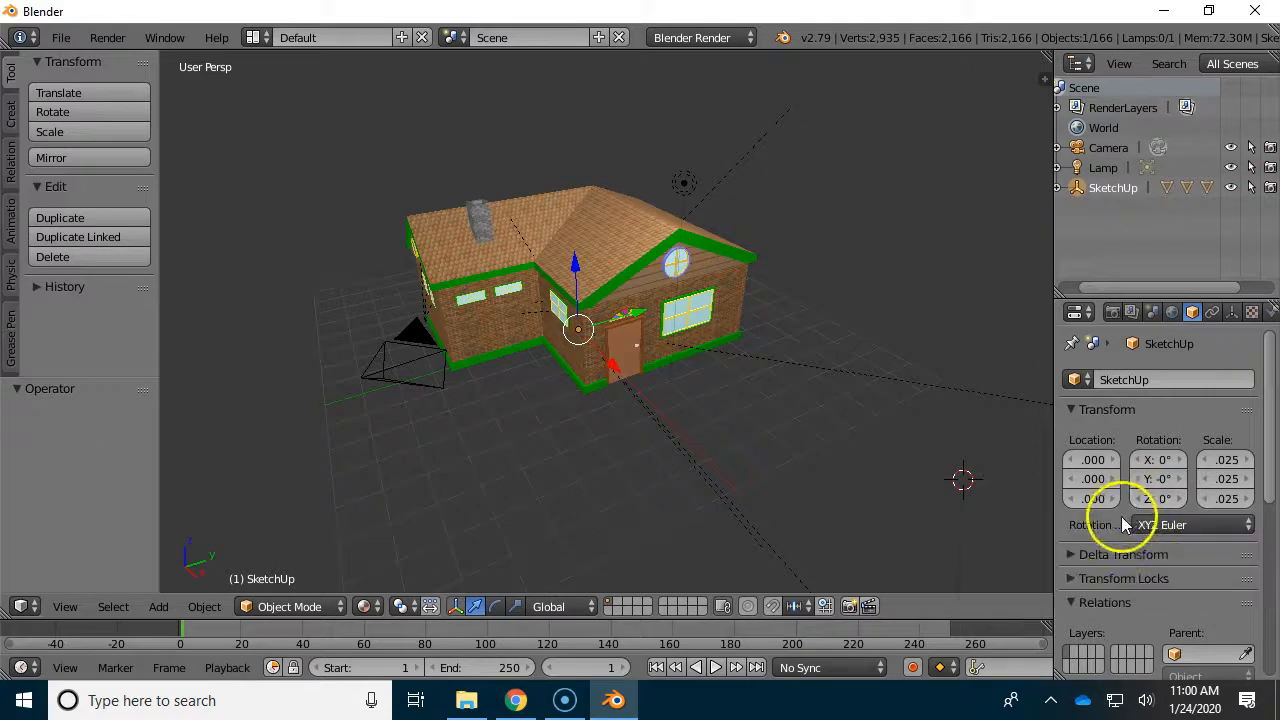
pyautogui.moveTo(1157, 499); pyautogui.dragTo(913, 640)
pyautogui.click(1158, 499)
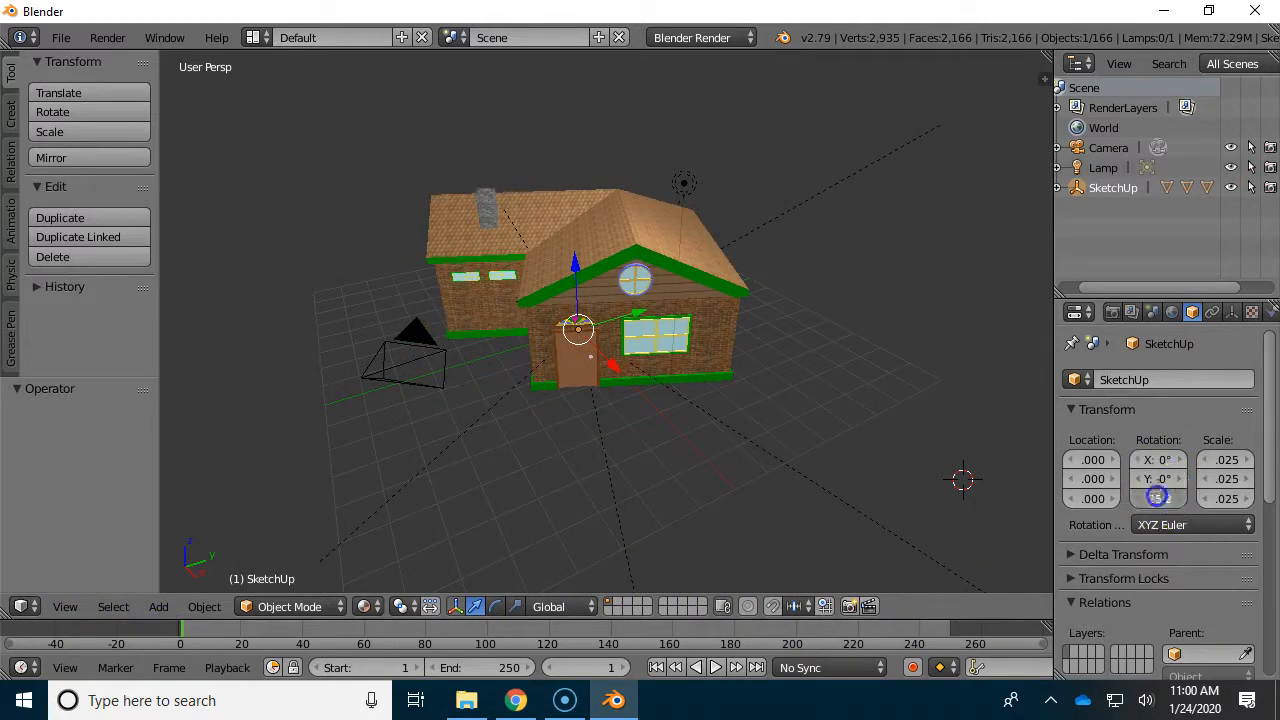
pyautogui.press('Return')
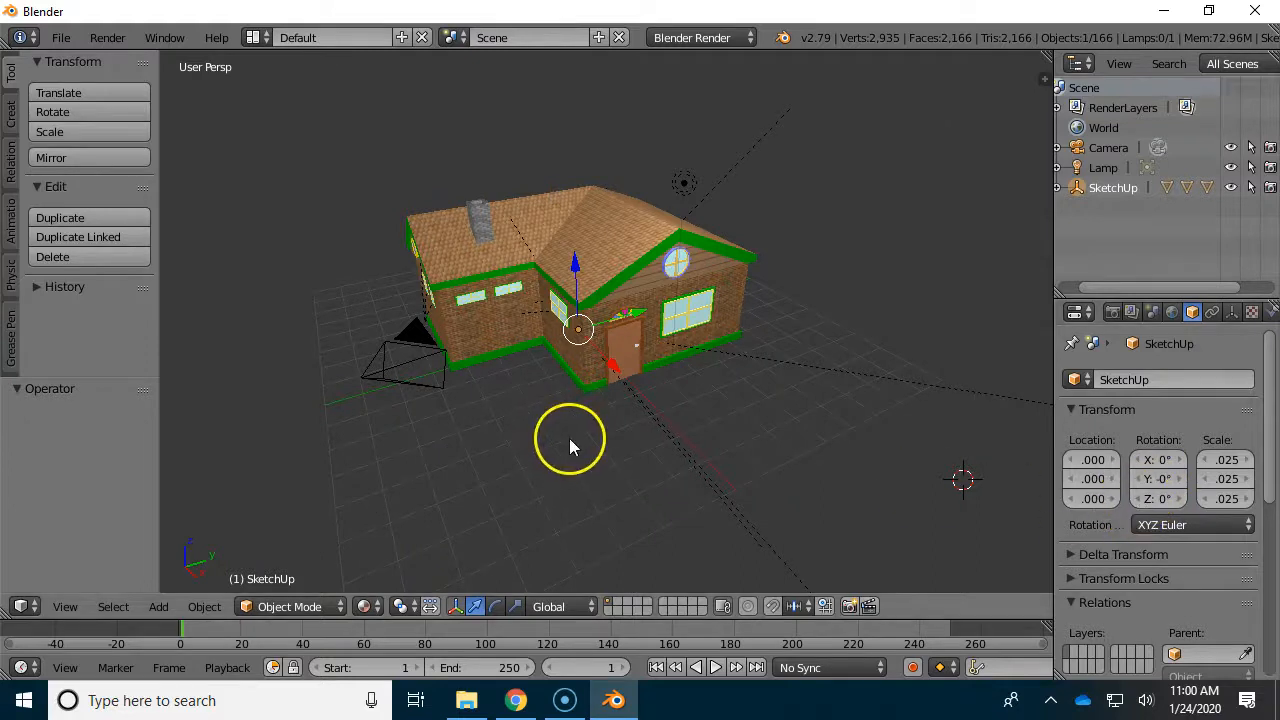
# - Enlarge the timeline area and check the animation's frame range in the render settings, returning to the object properties
pyautogui.moveTo(600, 619); pyautogui.dragTo(612, 588)
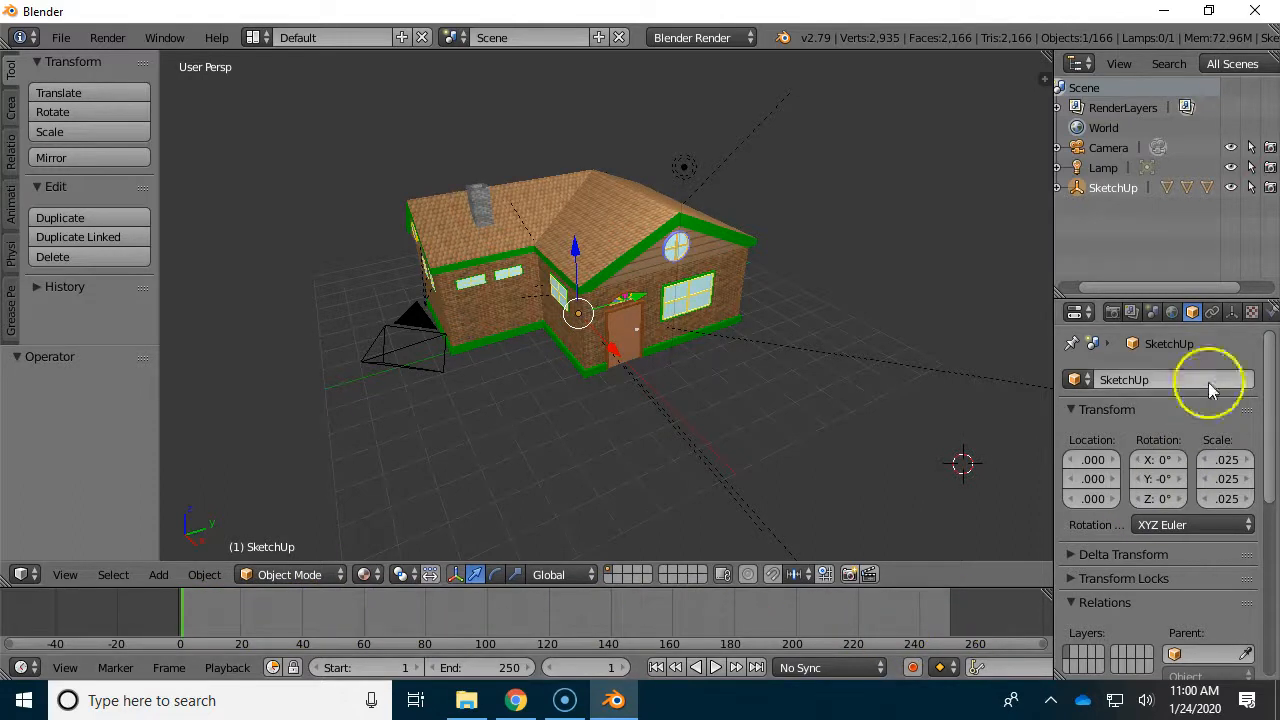
pyautogui.click(1113, 311)
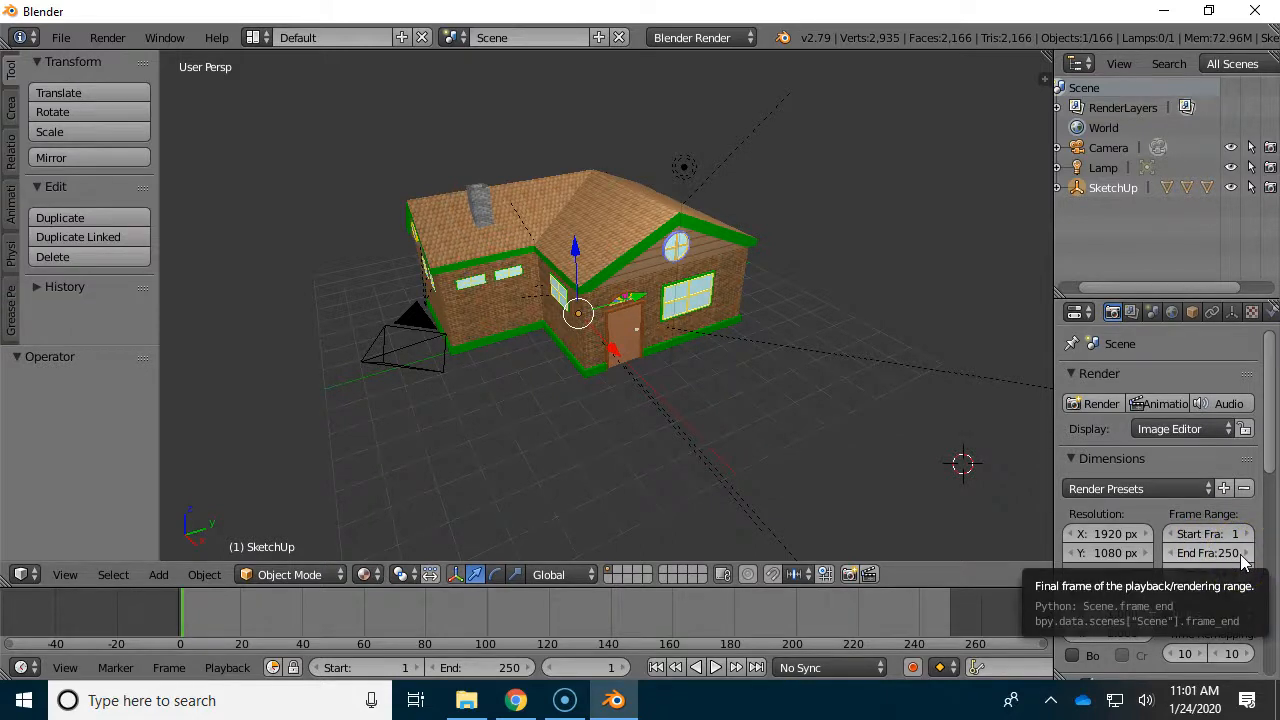
pyautogui.click(1191, 312)
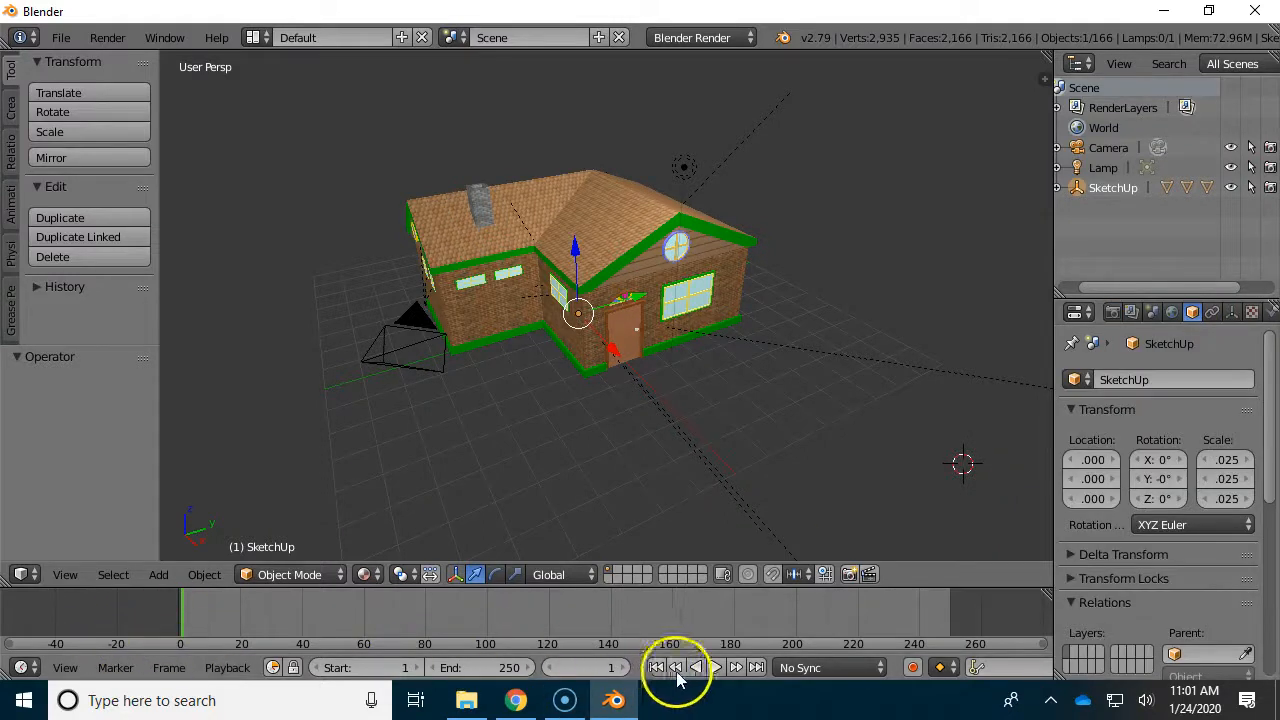
# - Insert rotation keyframes for the SketchUp object at frame 1
pyautogui.click(756, 667)
pyautogui.click(662, 669)
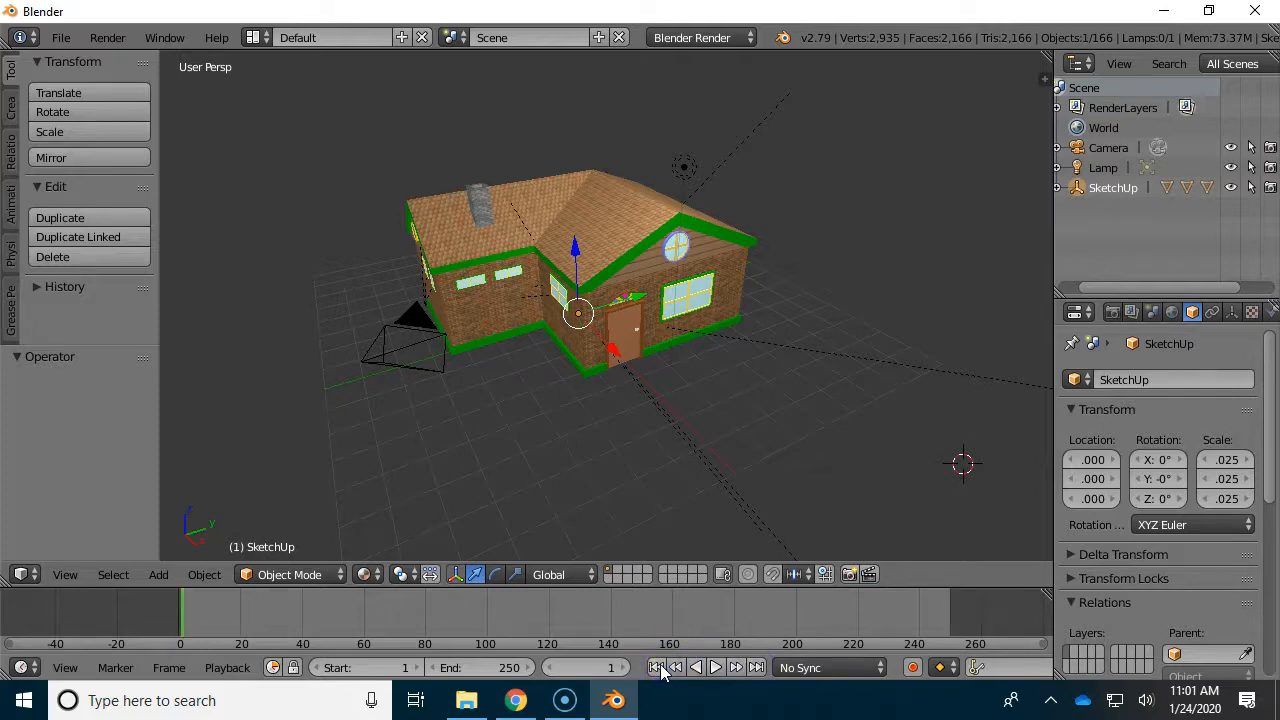
pyautogui.rightClick(1162, 469)
pyautogui.click(1124, 322)
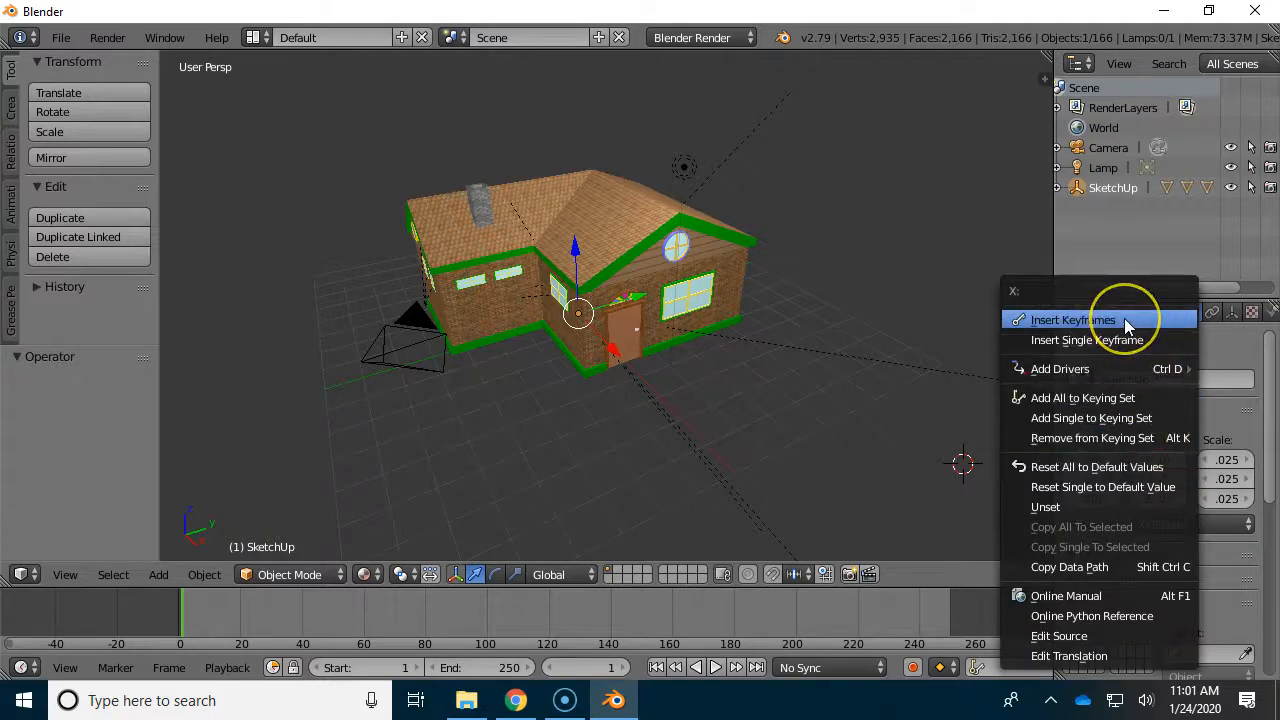
pyautogui.click(1124, 322)
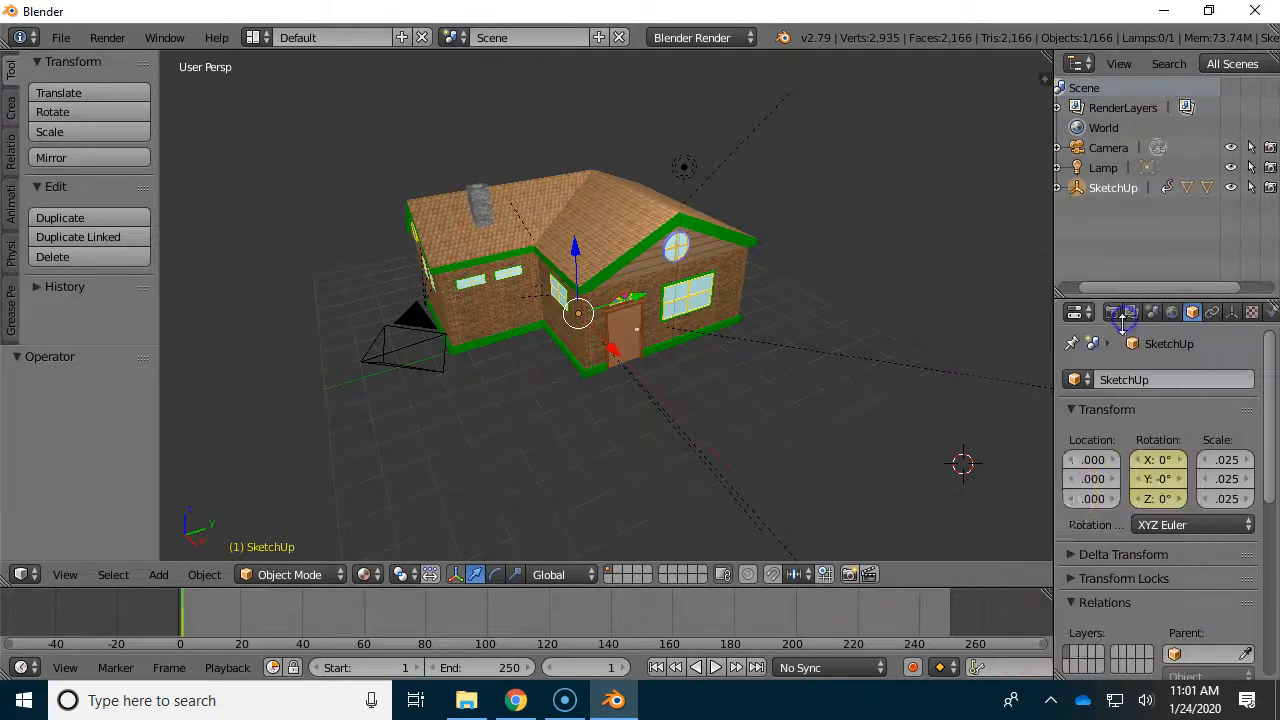
pyautogui.moveTo(143, 651); pyautogui.dragTo(183, 628)
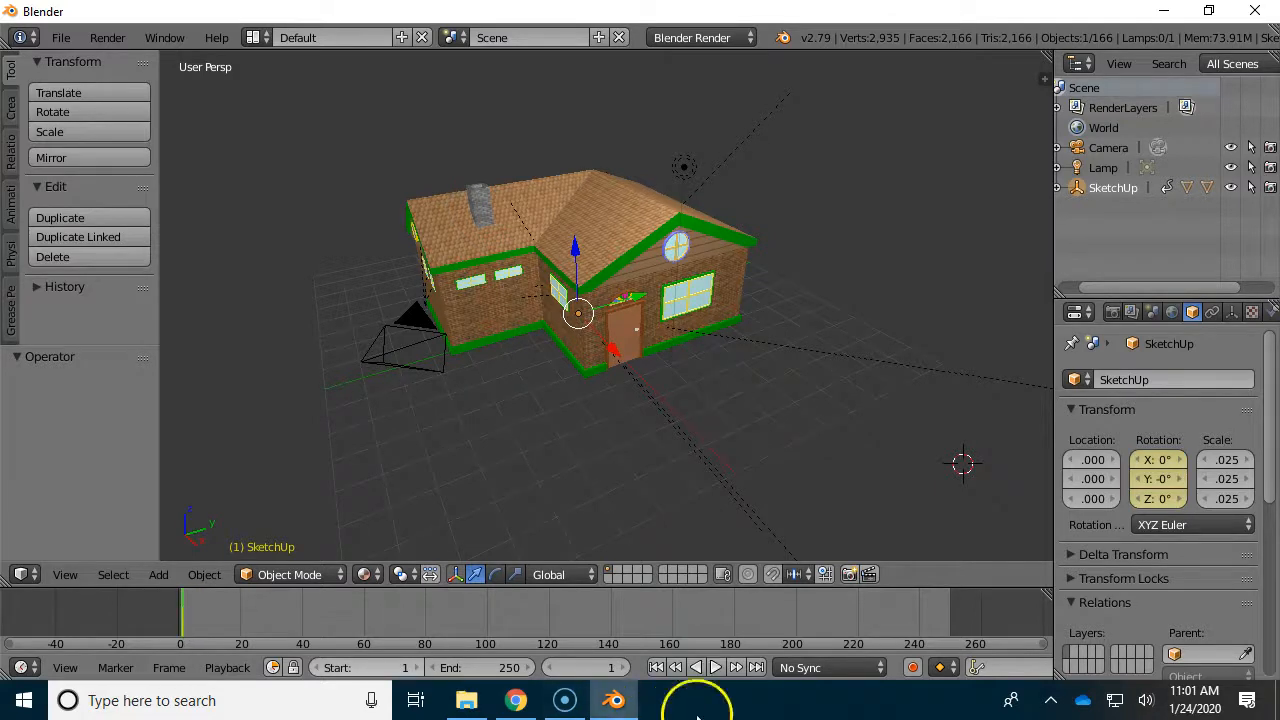
# - Try changing the house's Z rotation at frame 250 without a keyframe, and scrub through the timeline to check it
pyautogui.click(757, 667)
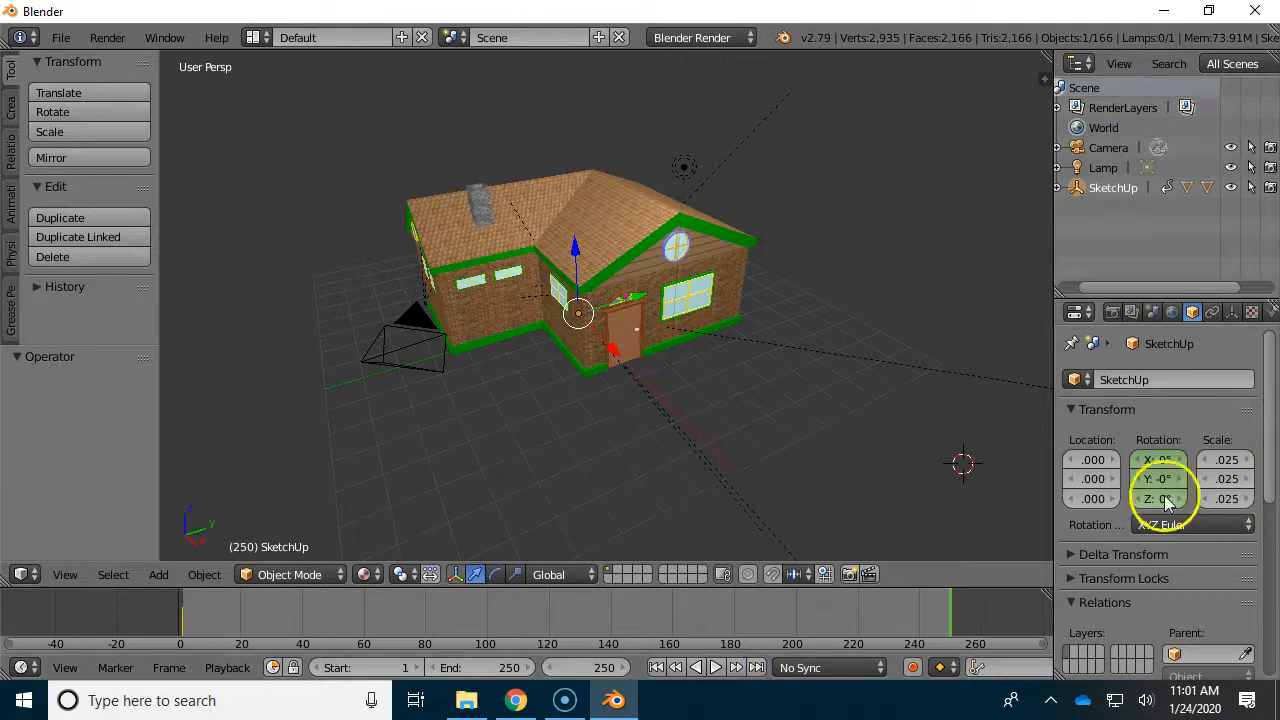
pyautogui.moveTo(1157, 505); pyautogui.dragTo(1233, 513)
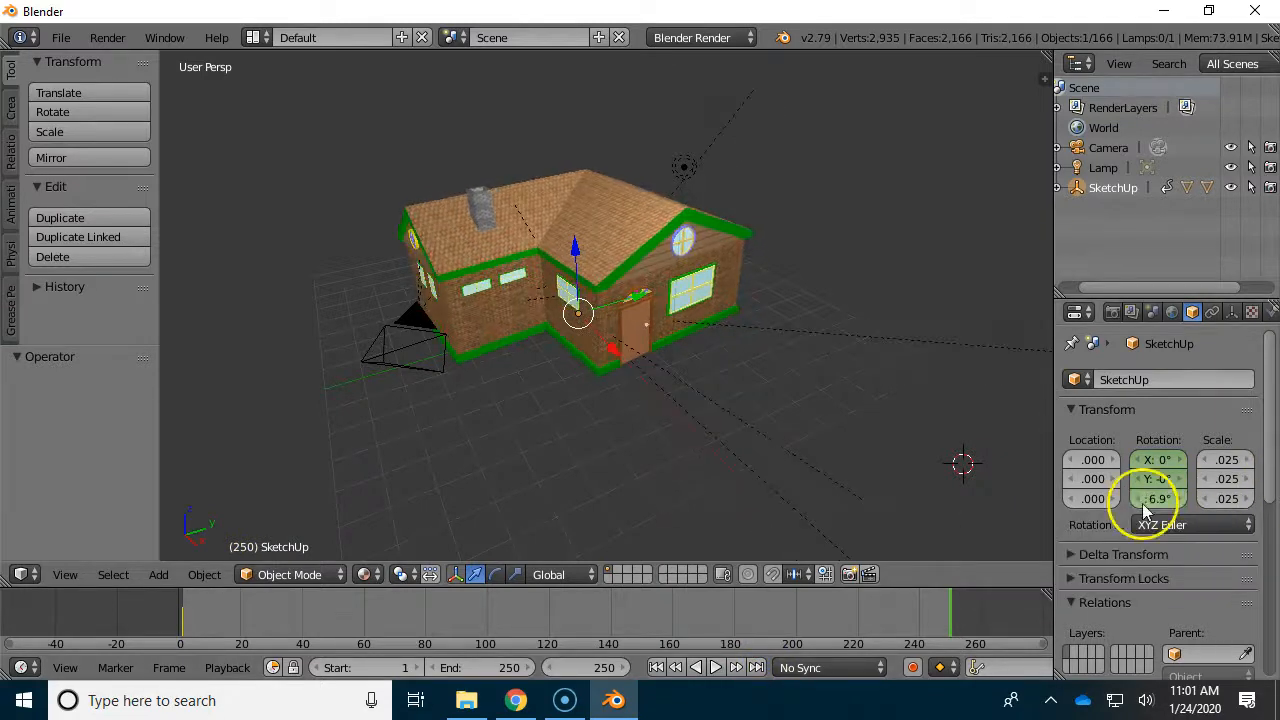
pyautogui.click(1157, 504)
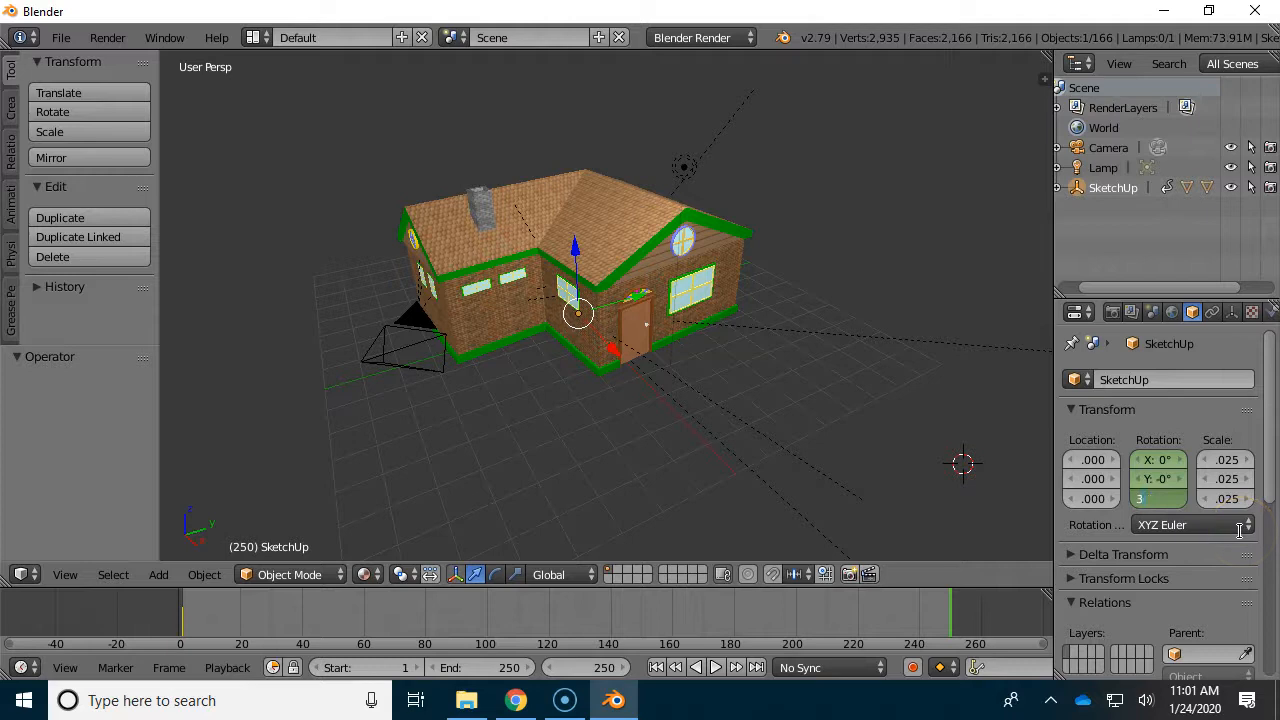
pyautogui.press('Return')
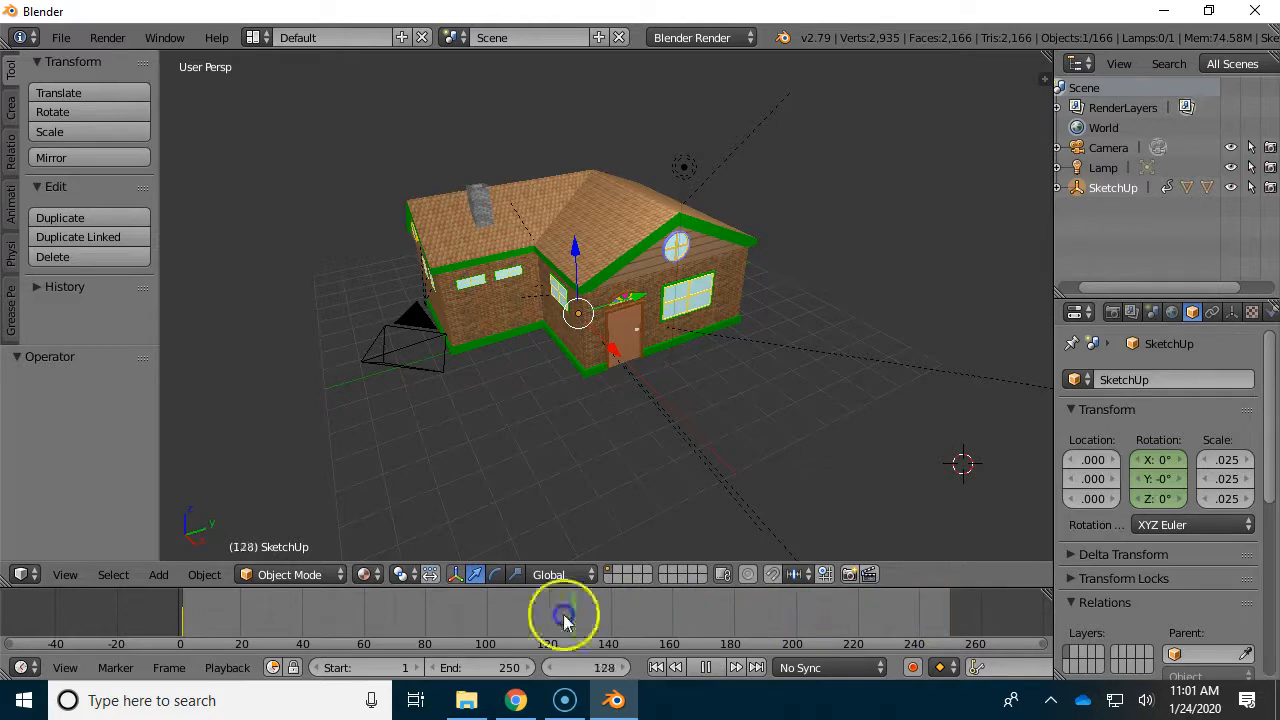
pyautogui.moveTo(469, 618); pyautogui.dragTo(940, 606)
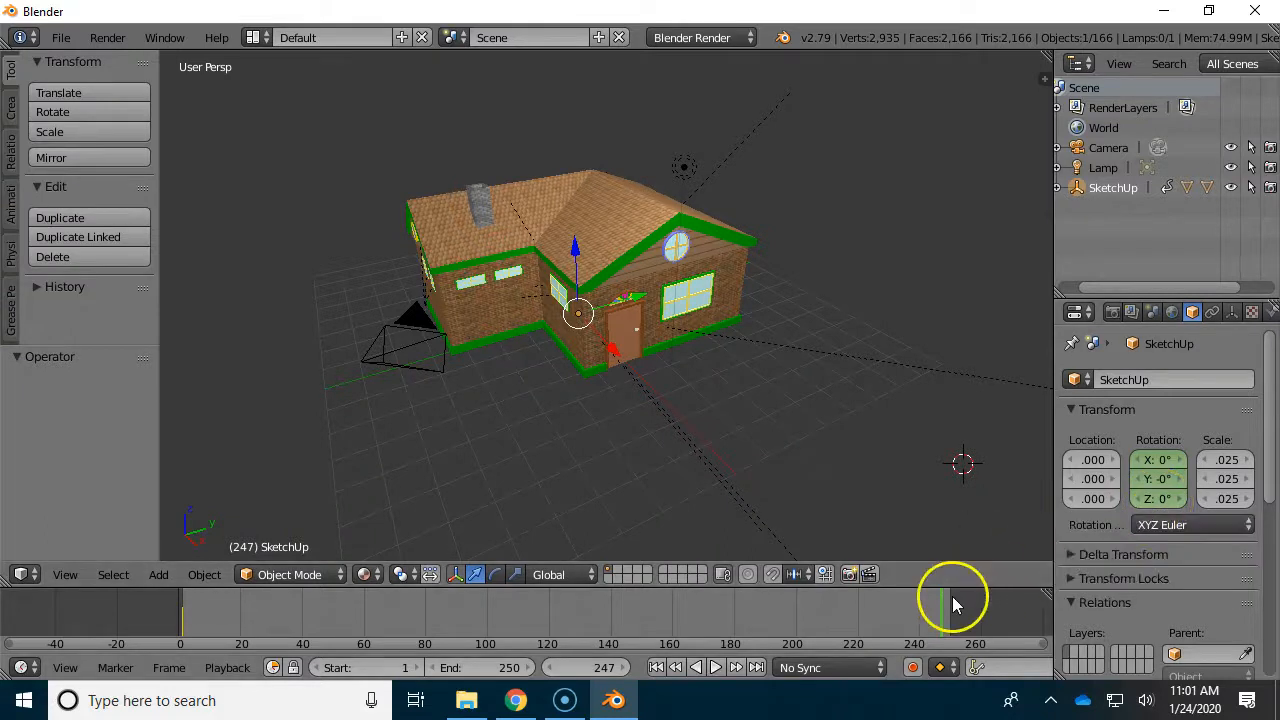
# - Set the SketchUp object's Z rotation to 360° at frame 250 and insert rotation keyframes there
pyautogui.click(756, 667)
pyautogui.click(1158, 498)
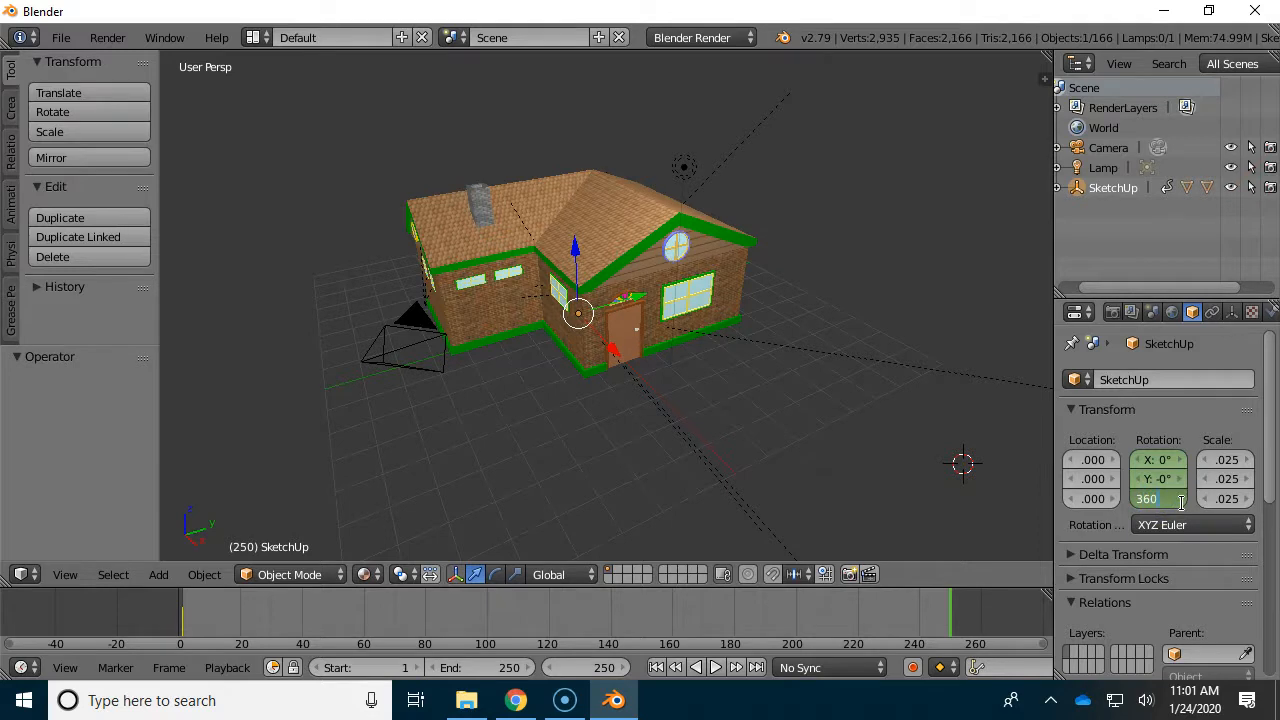
pyautogui.rightClick(1168, 499)
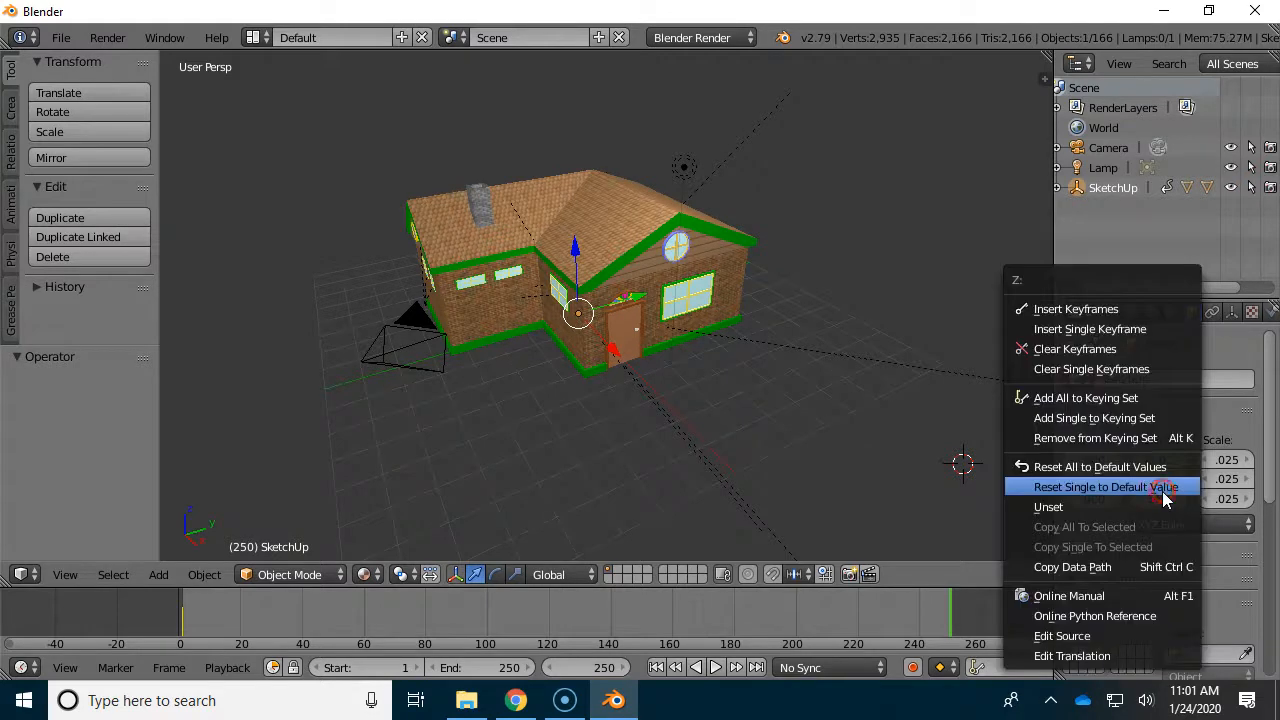
pyautogui.click(1116, 312)
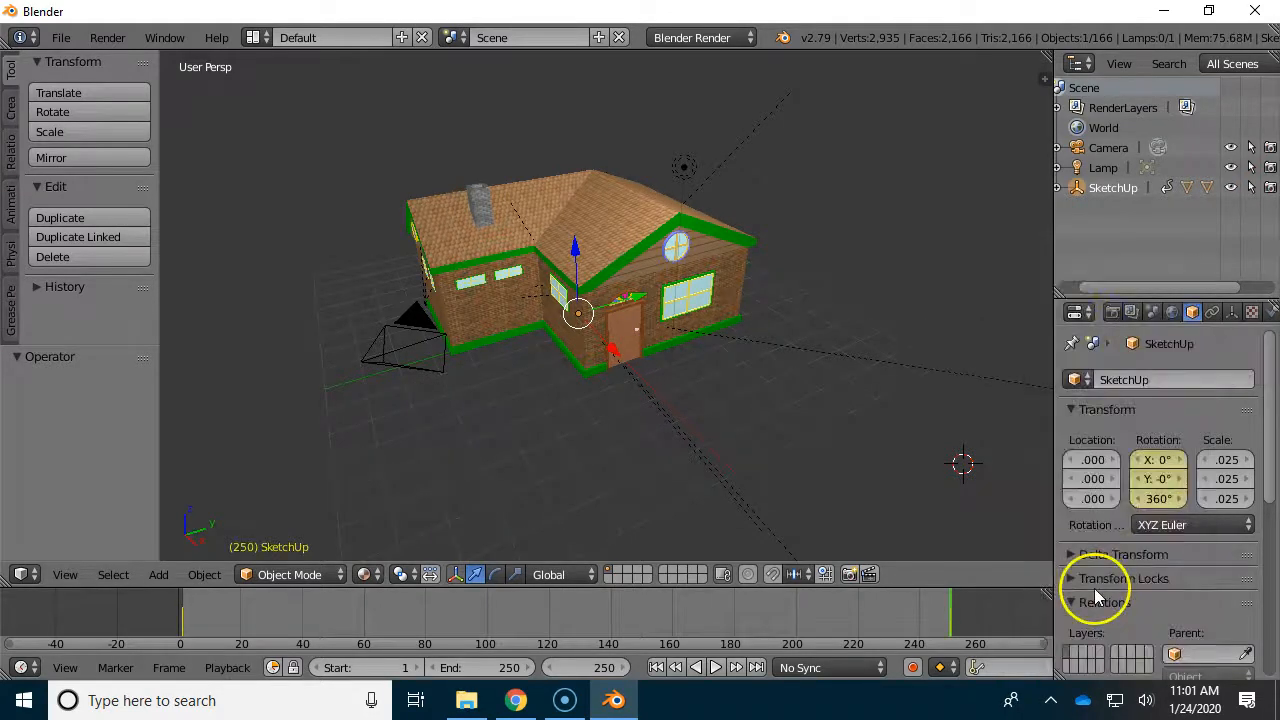
# - Return to the start of the timeline, play the rotation animation, and switch to the camera view before stopping playback
pyautogui.rightClick(1158, 480)
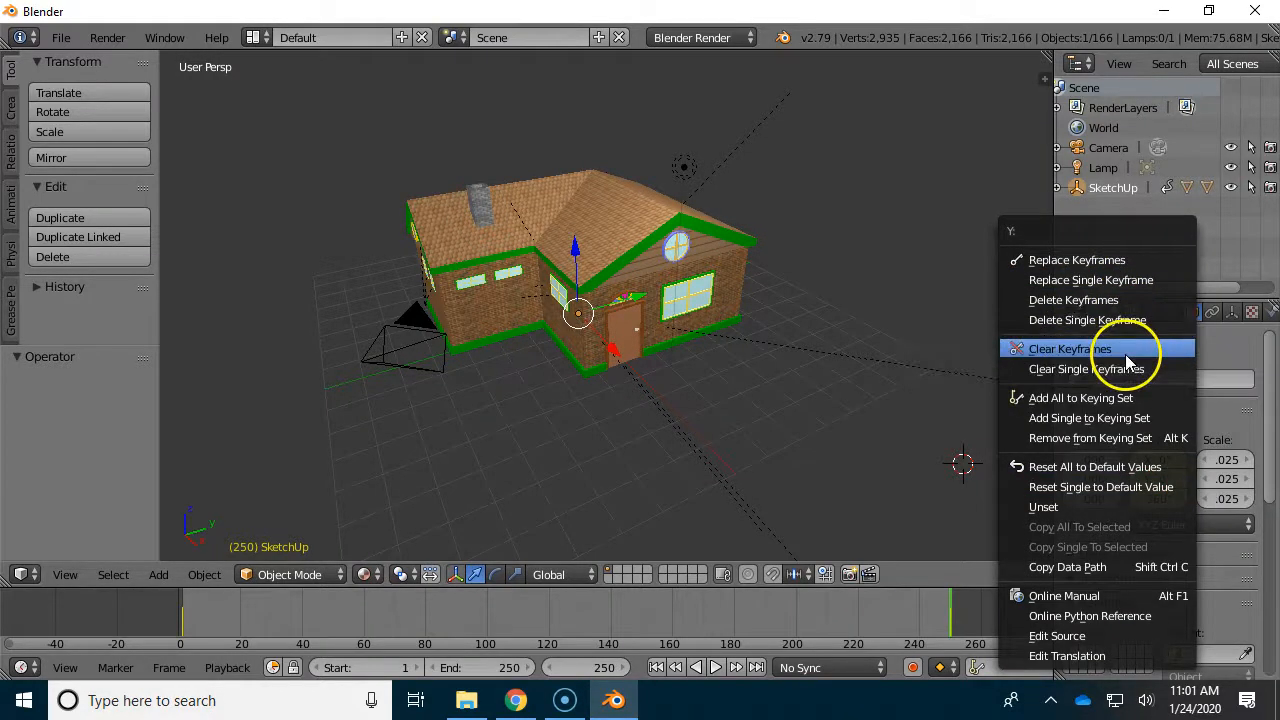
pyautogui.moveTo(900, 625); pyautogui.dragTo(135, 607)
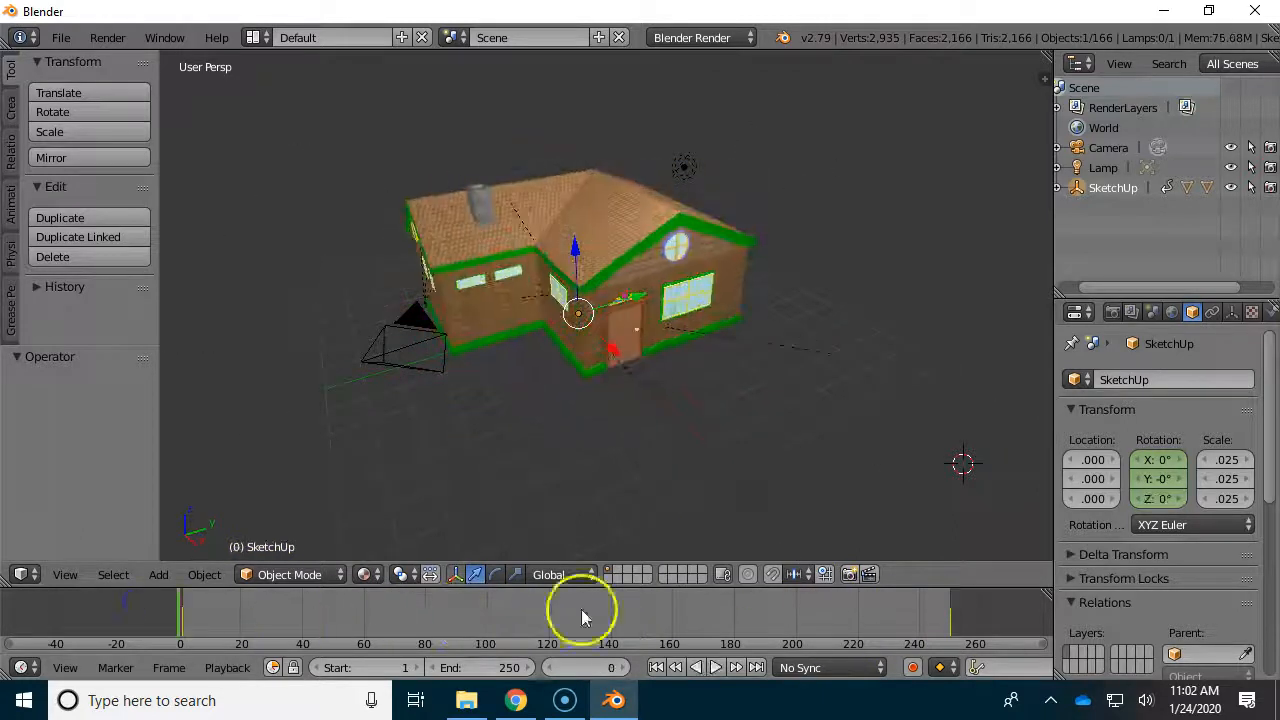
pyautogui.click(716, 667)
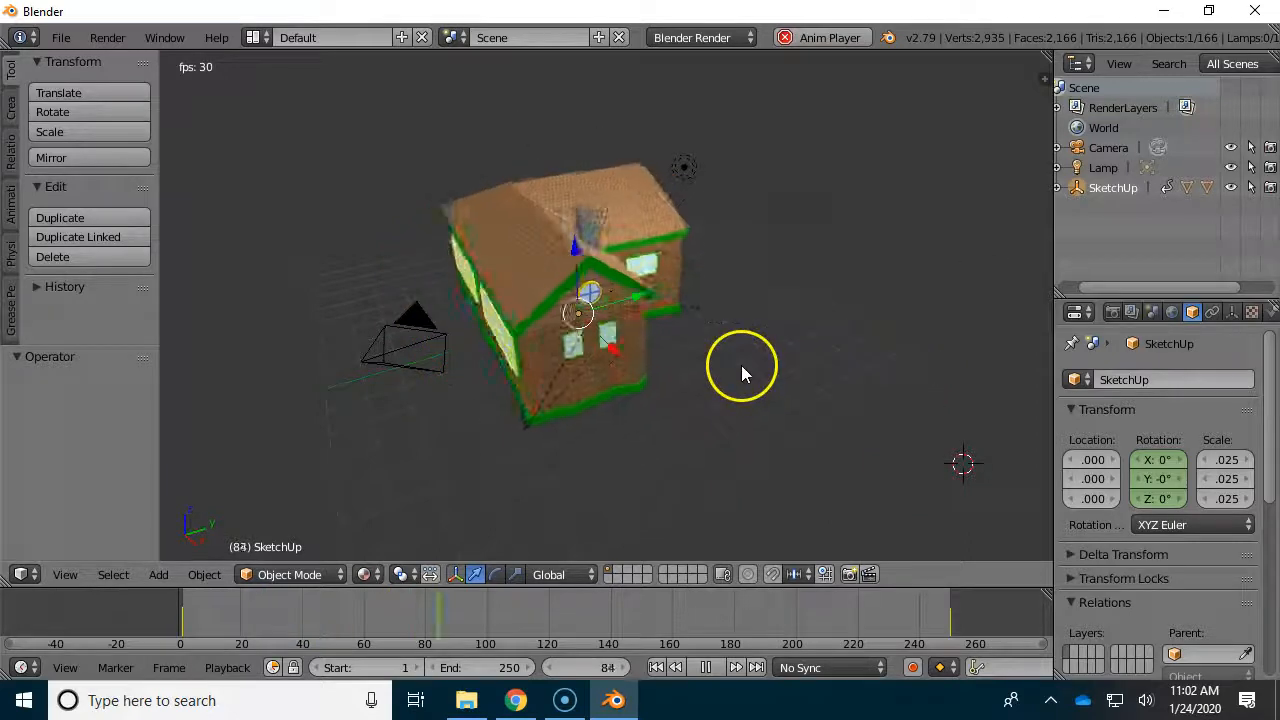
pyautogui.press('KP_0')
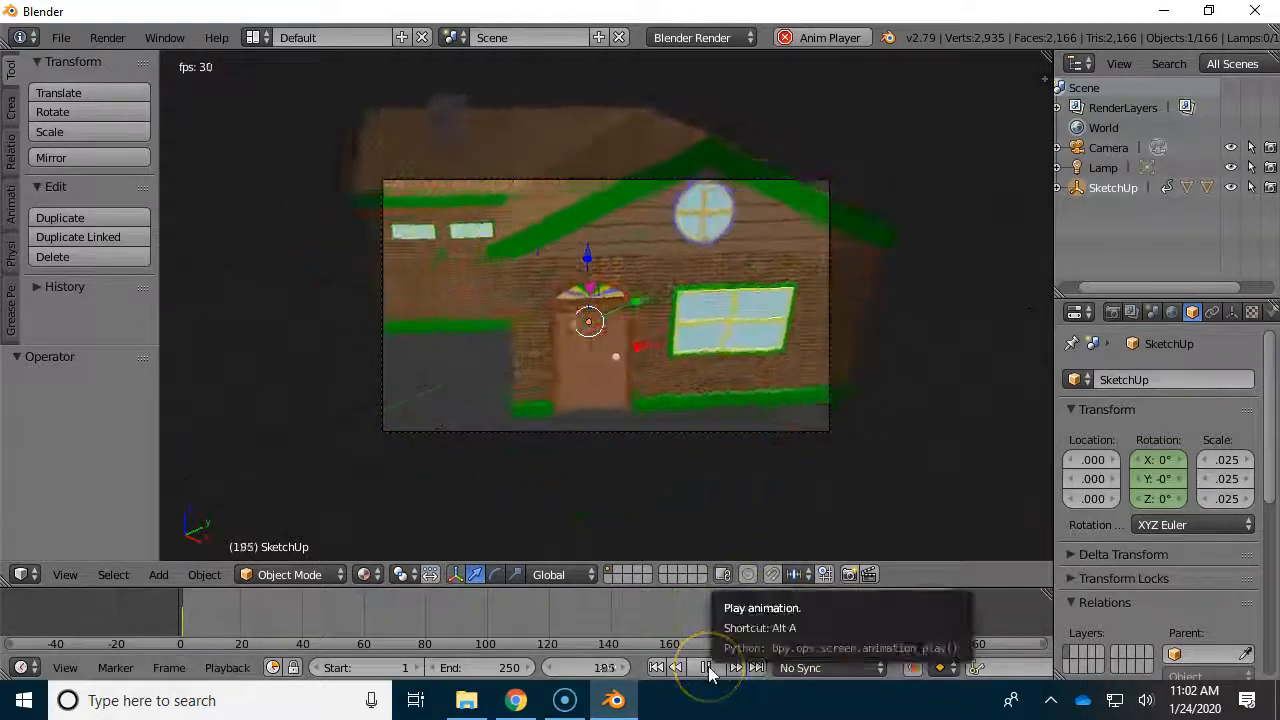
pyautogui.click(708, 666)
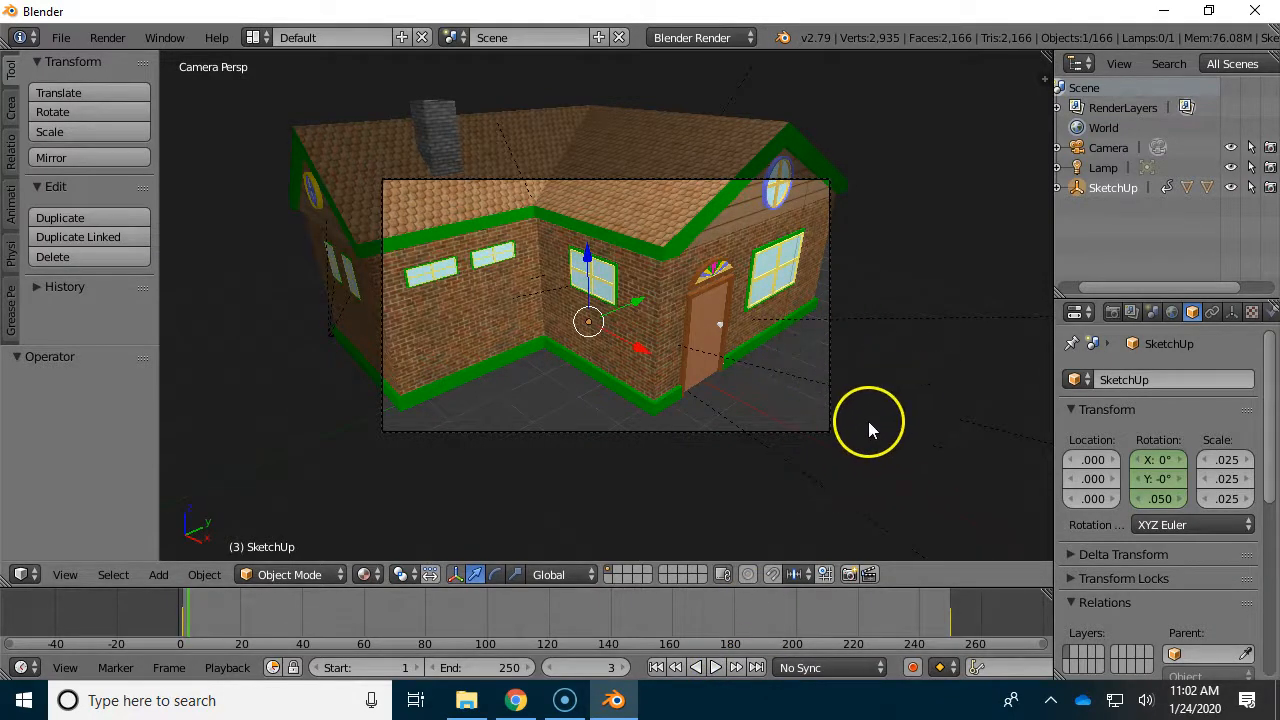
# - Select the camera and shift its X and Y location, with Y at about -9.59, to fit the whole house in the camera frame
pyautogui.click(1108, 148)
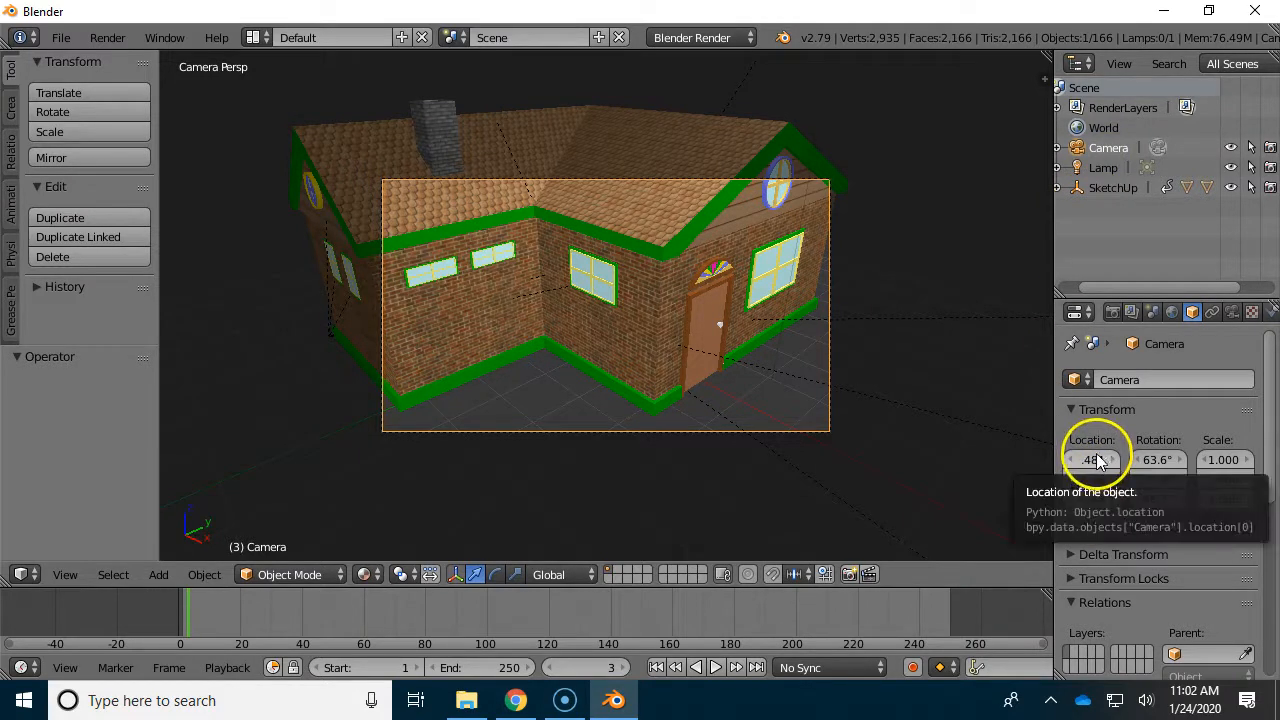
pyautogui.moveTo(1100, 485); pyautogui.dragTo(123, 520)
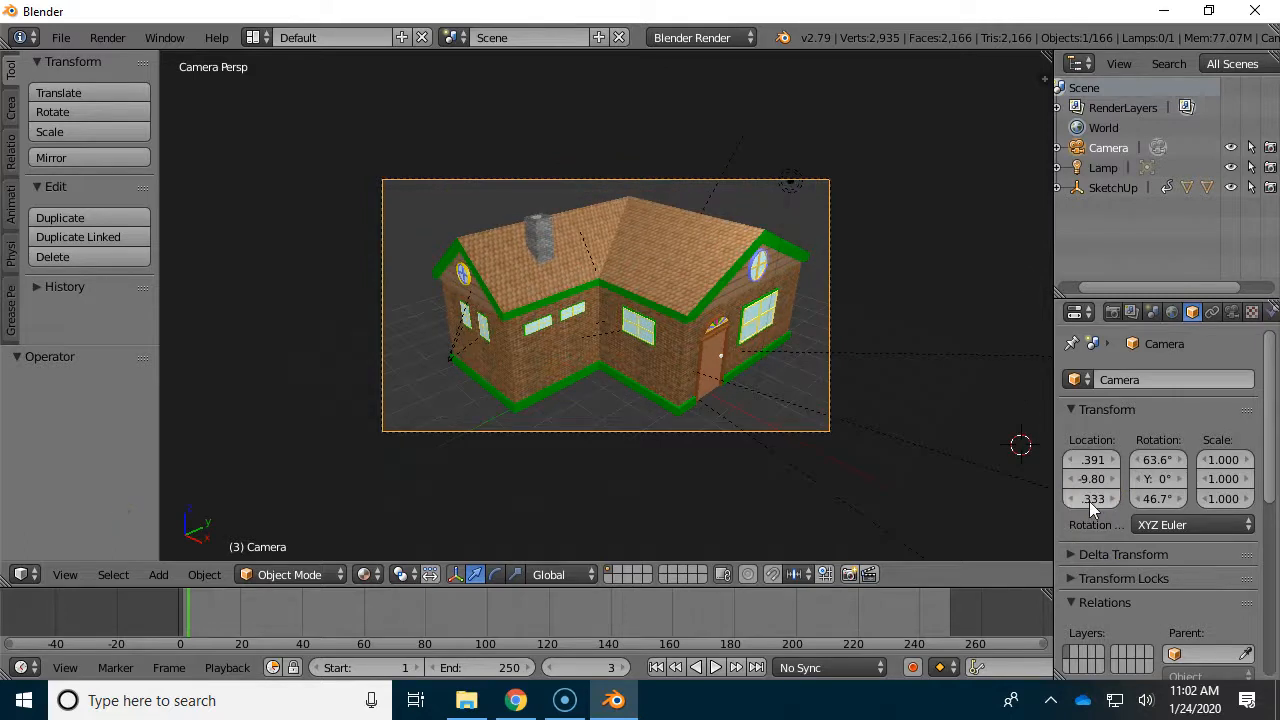
pyautogui.moveTo(1055, 483); pyautogui.dragTo(1100, 465)
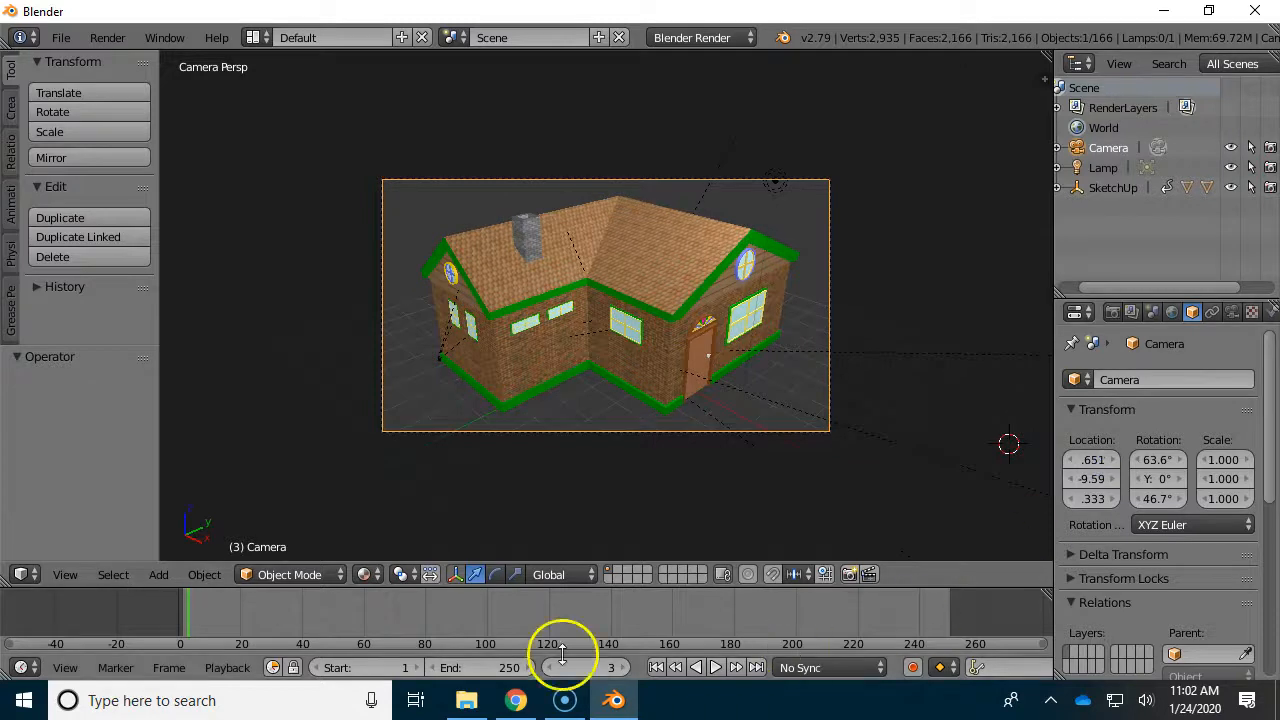
# - Check the framing at frames 65 and 79, moving the camera back to about X 11.62, Y -10.9 and adjusting its height
pyautogui.moveTo(200, 622); pyautogui.dragTo(380, 632)
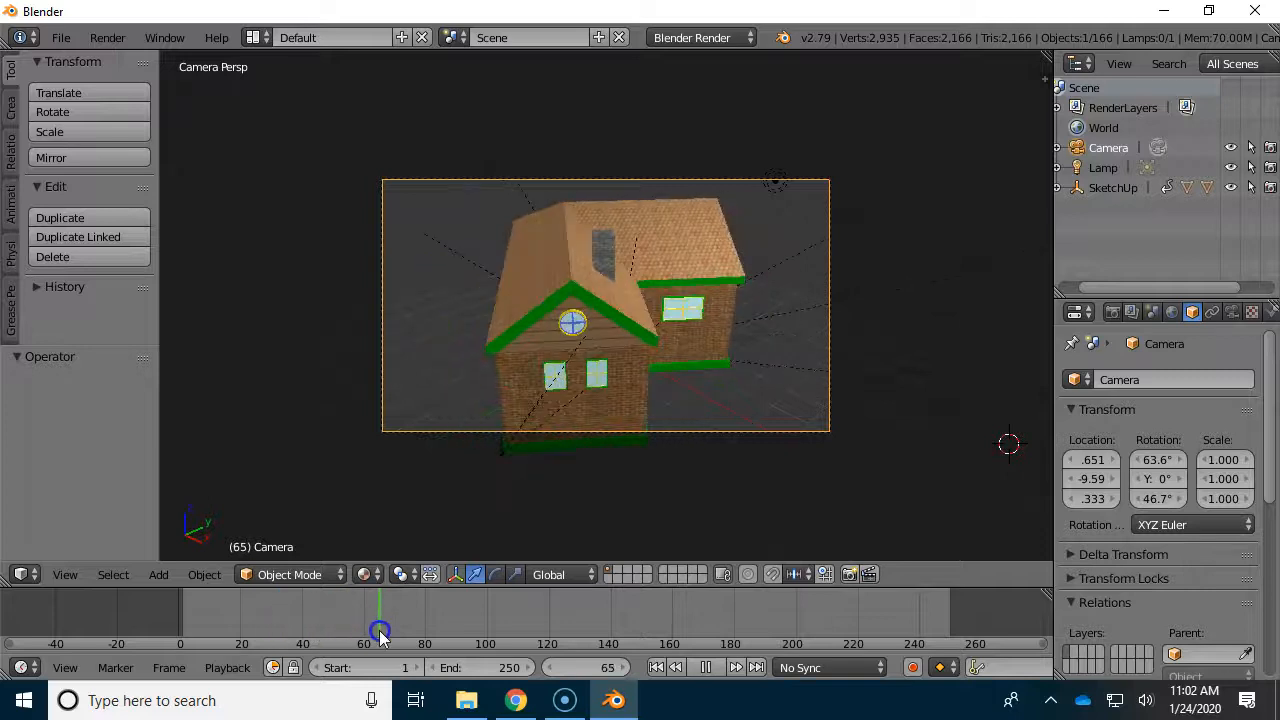
pyautogui.moveTo(1103, 485); pyautogui.dragTo(1005, 500)
pyautogui.moveTo(1095, 460)
pyautogui.mouseDown()
pyautogui.moveTo(1187, 464)
pyautogui.moveTo(1100, 466)
pyautogui.mouseUp()
pyautogui.moveTo(380, 615); pyautogui.dragTo(423, 628)
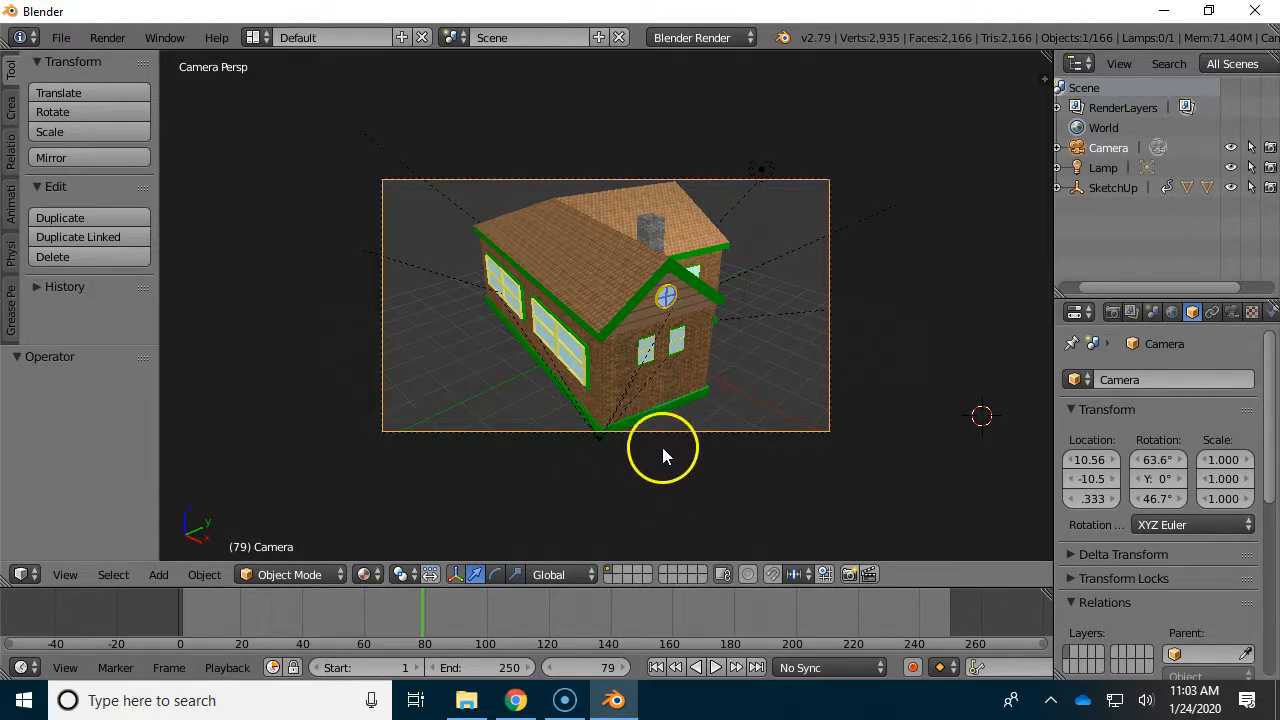
pyautogui.moveTo(1088, 499); pyautogui.dragTo(1057, 509)
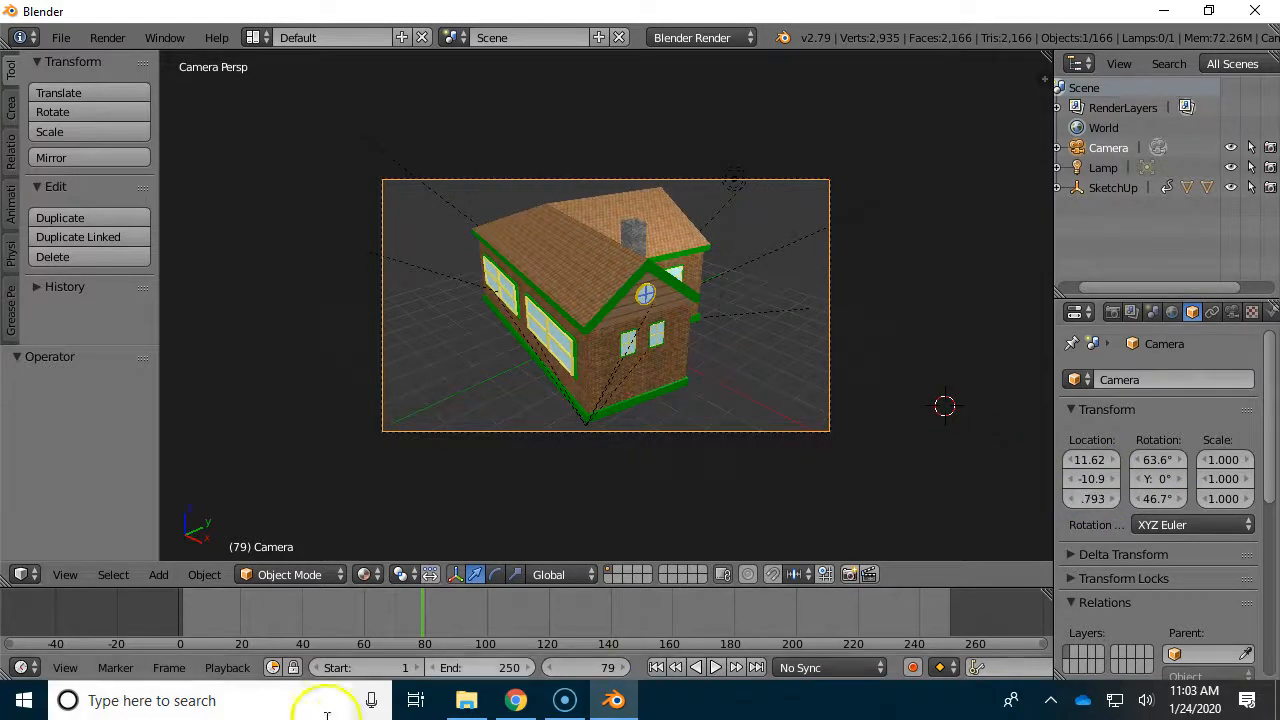
# - Check the framing at frame 142 and adjust the camera's location to about X 12.21, Y -11.5, raising its height
pyautogui.moveTo(322, 648); pyautogui.dragTo(614, 600)
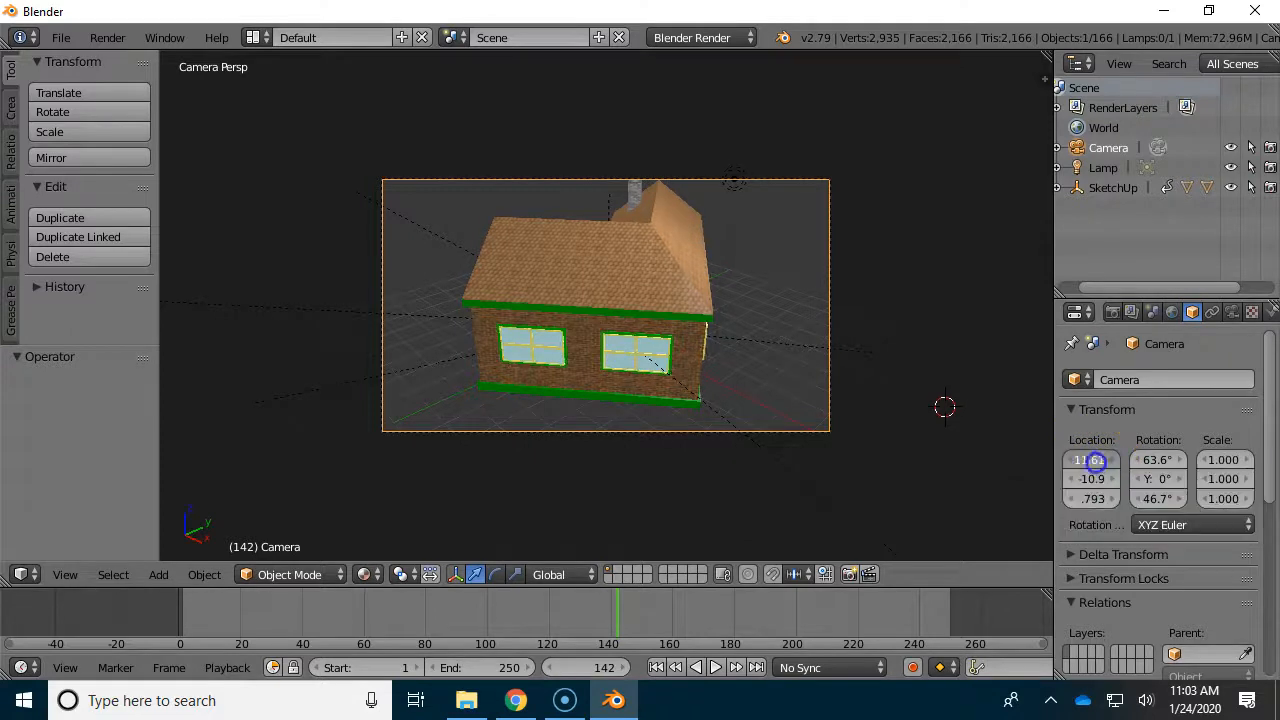
pyautogui.click(1104, 482)
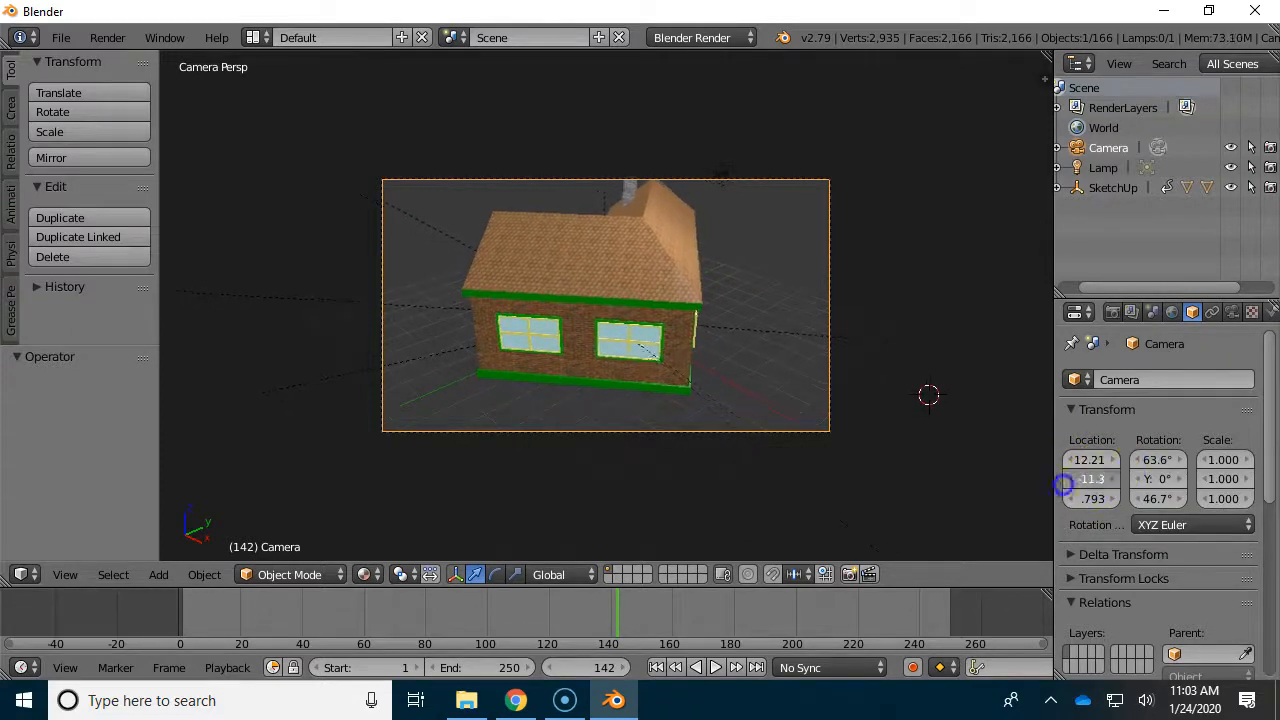
pyautogui.moveTo(1094, 498); pyautogui.dragTo(1118, 494)
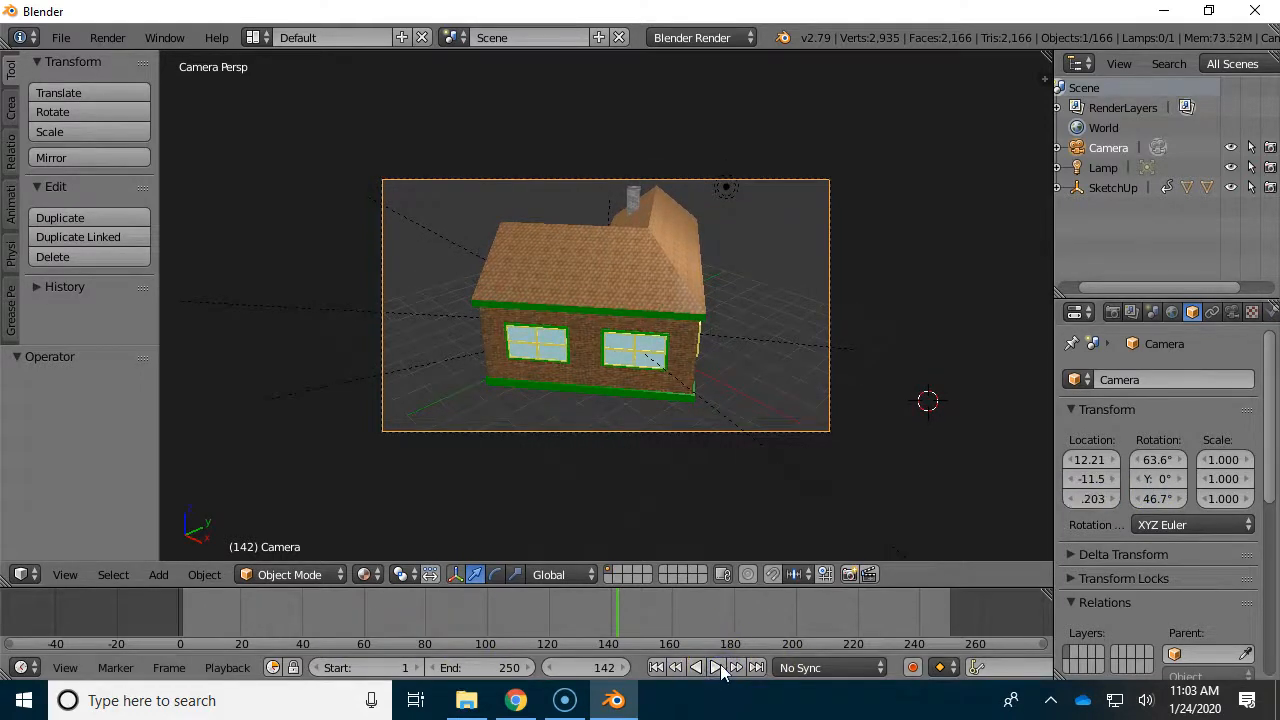
# - Play the animation through an enlarged camera view to check the rotating house's framing
pyautogui.scroll(2, 778, 397)
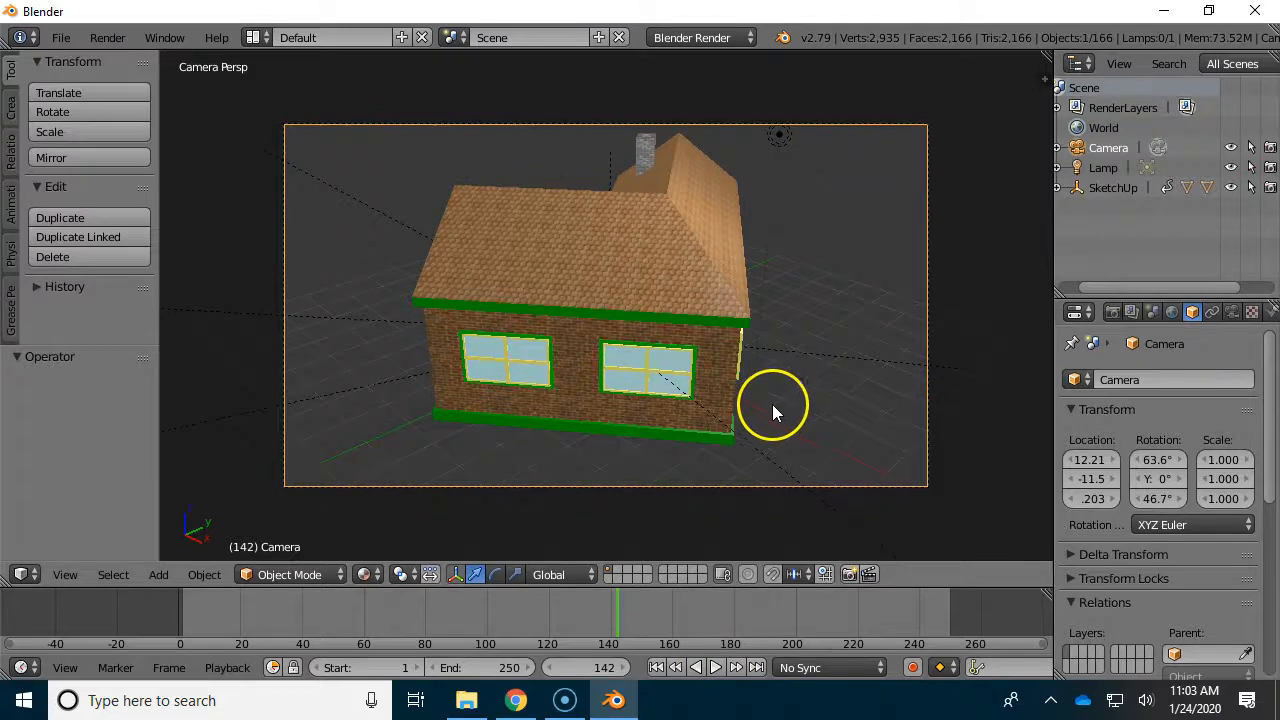
pyautogui.scroll(1, 772, 404)
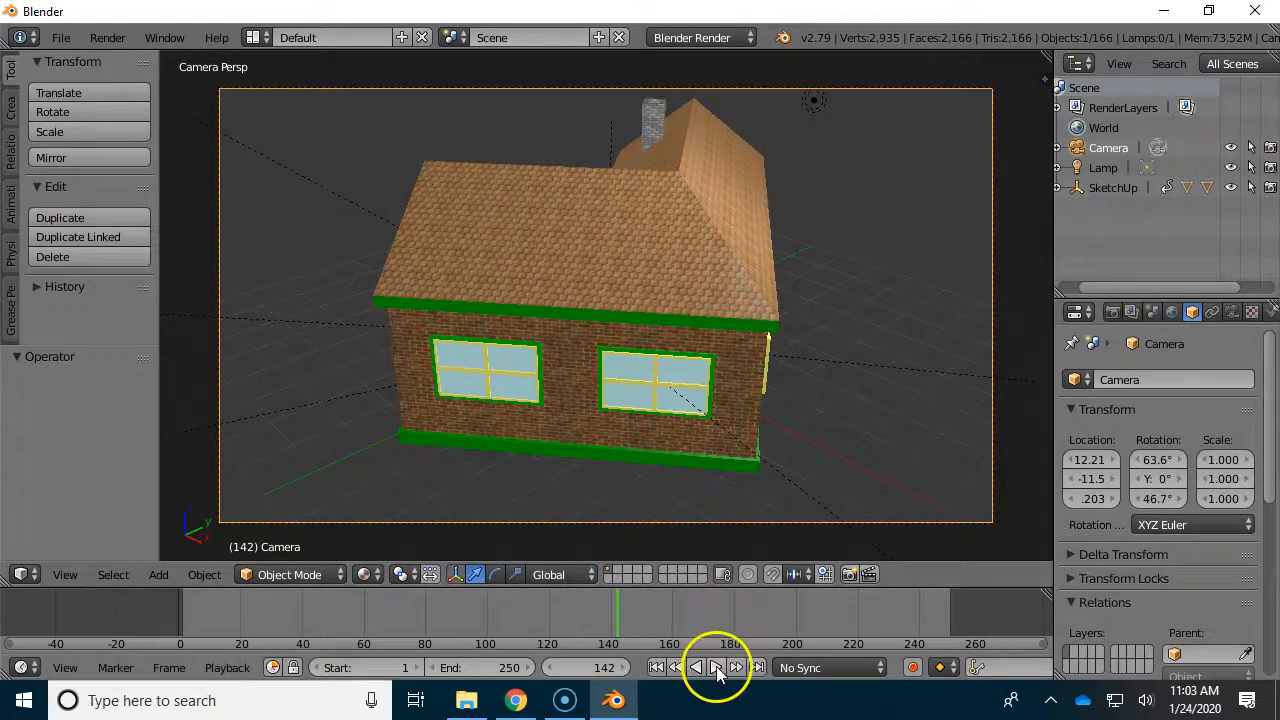
pyautogui.click(717, 669)
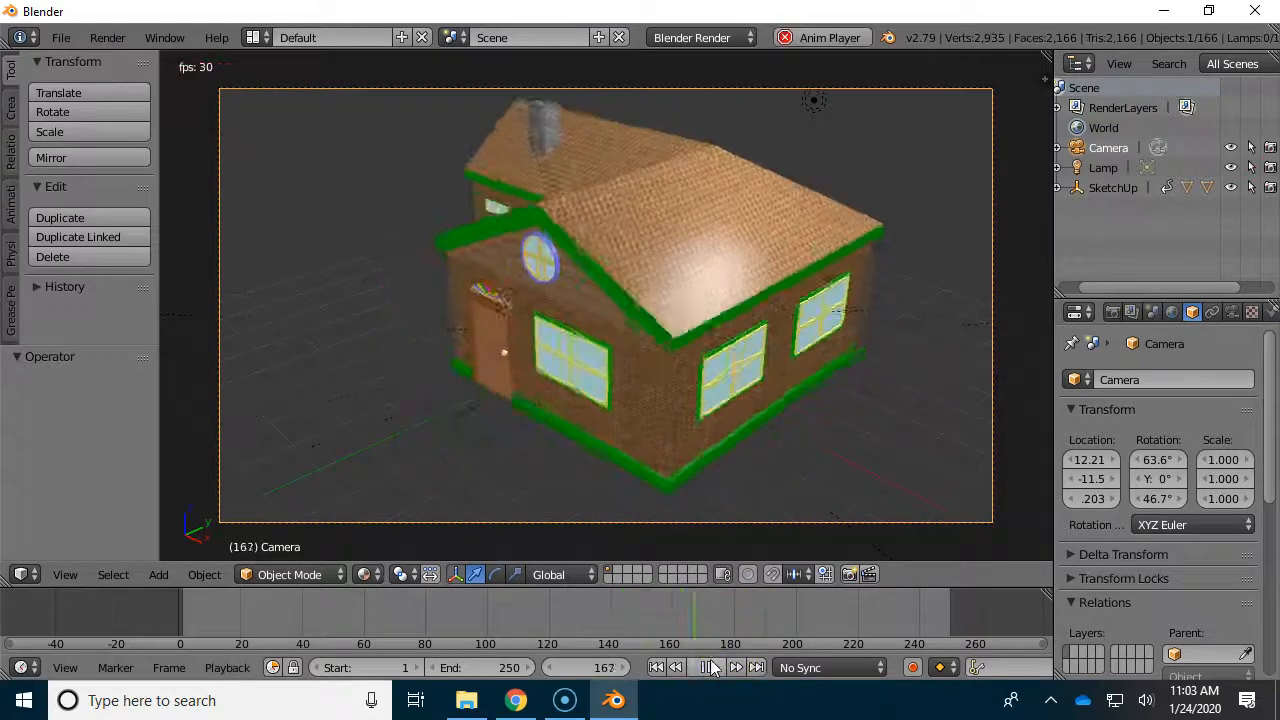